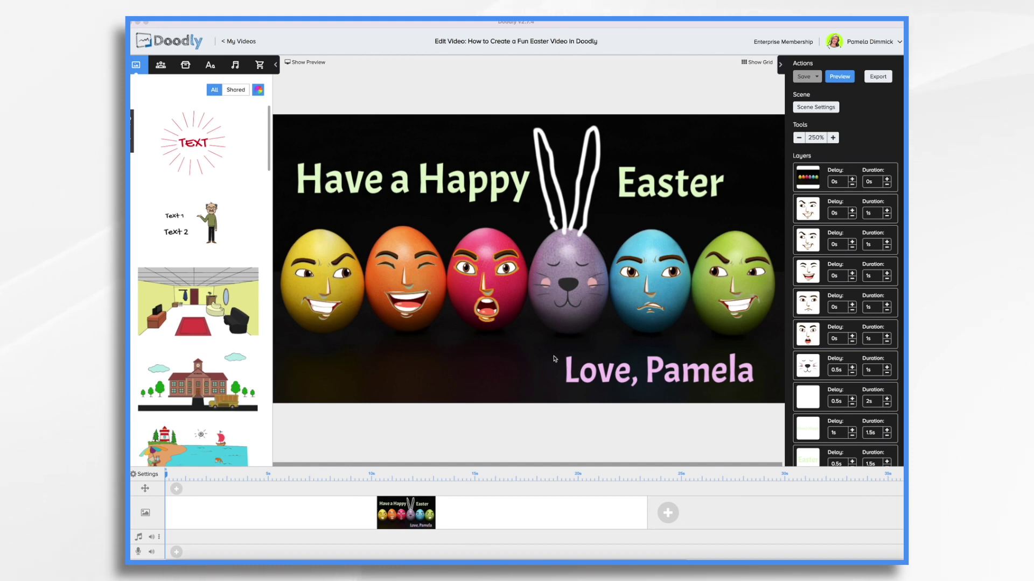
Delete the finished Easter scene from the Doodly timeline and confirm the deletion.
right_click(461, 515)
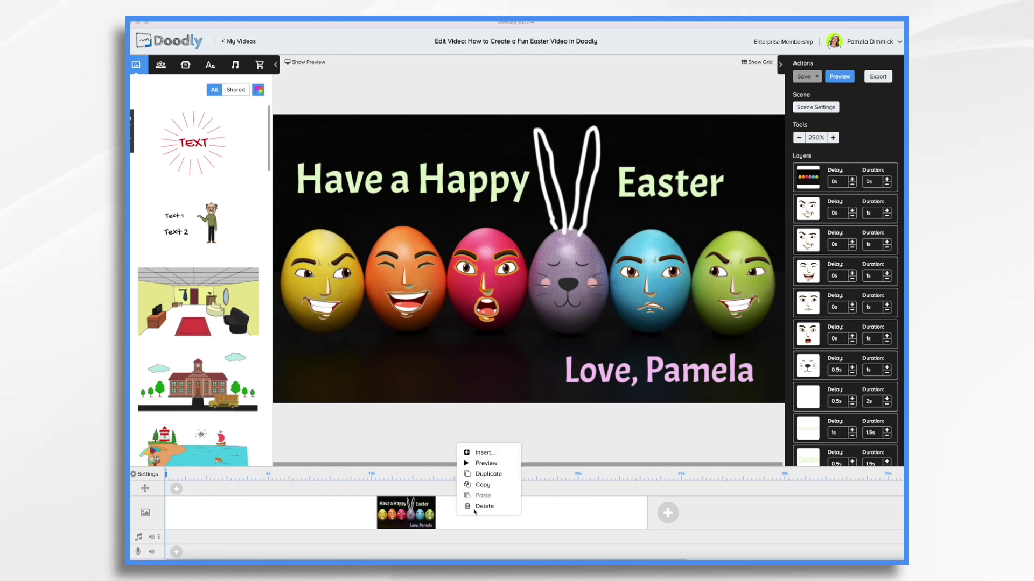
click(485, 505)
click(540, 305)
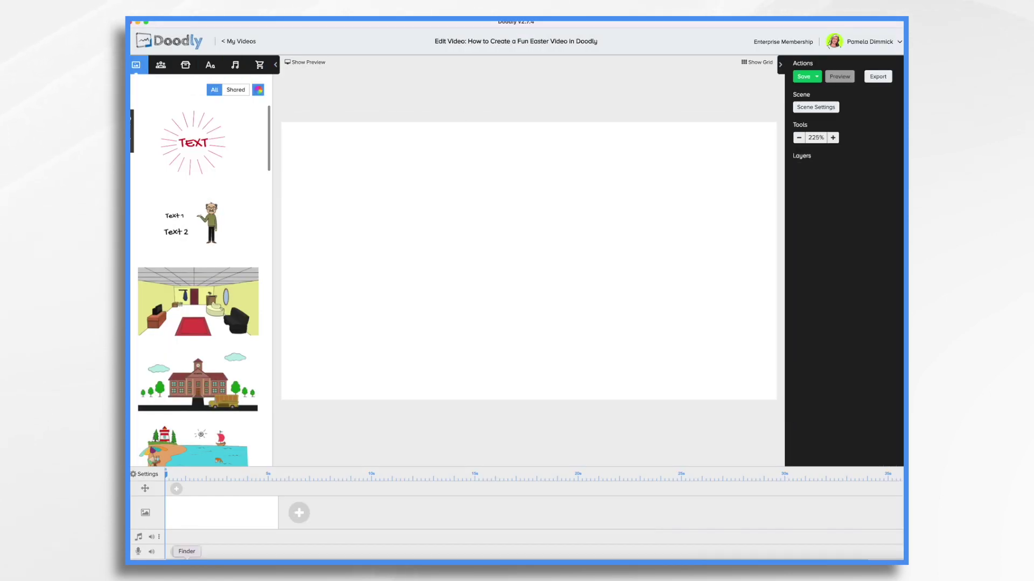
click(186, 560)
Compare the plain and bunny-ears egg photos in Downloads, ending on easter-3248883_1920.jpg.
click(267, 299)
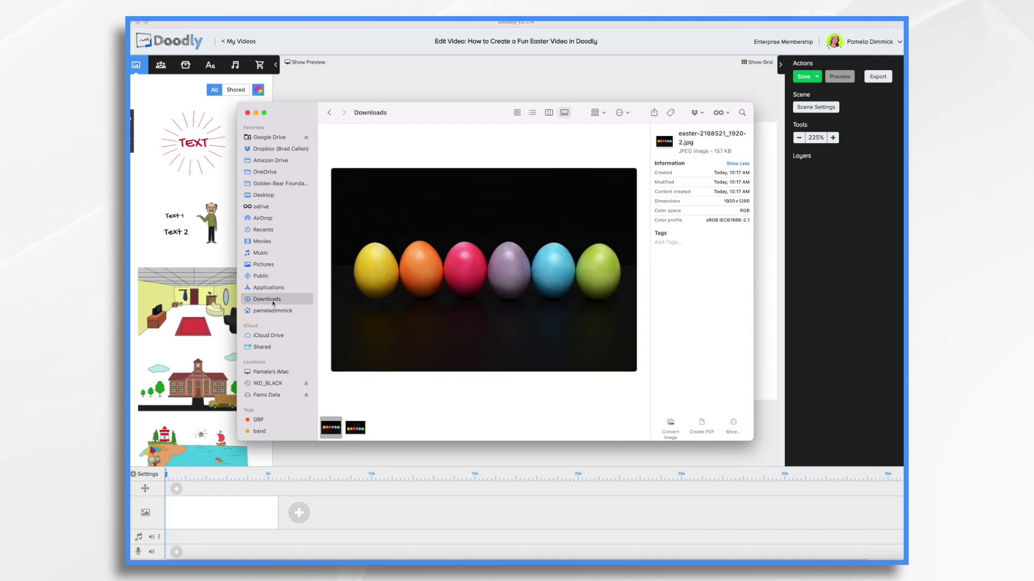
click(357, 427)
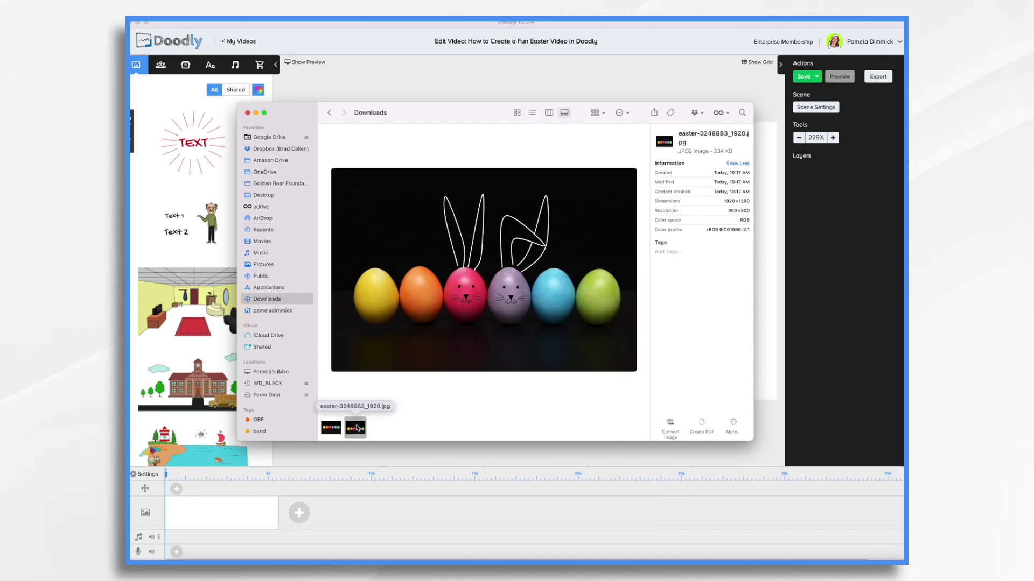
click(330, 429)
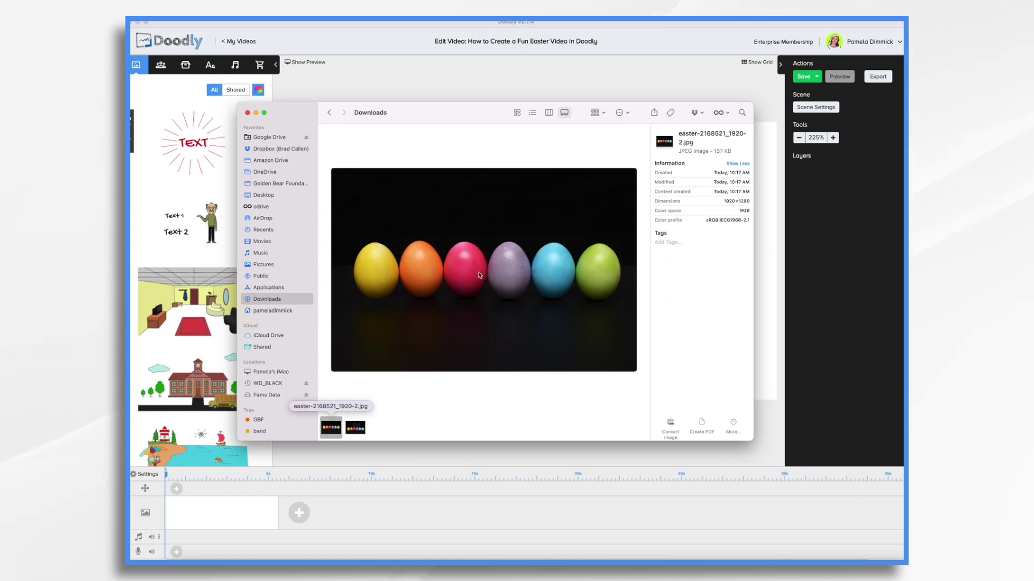
click(355, 429)
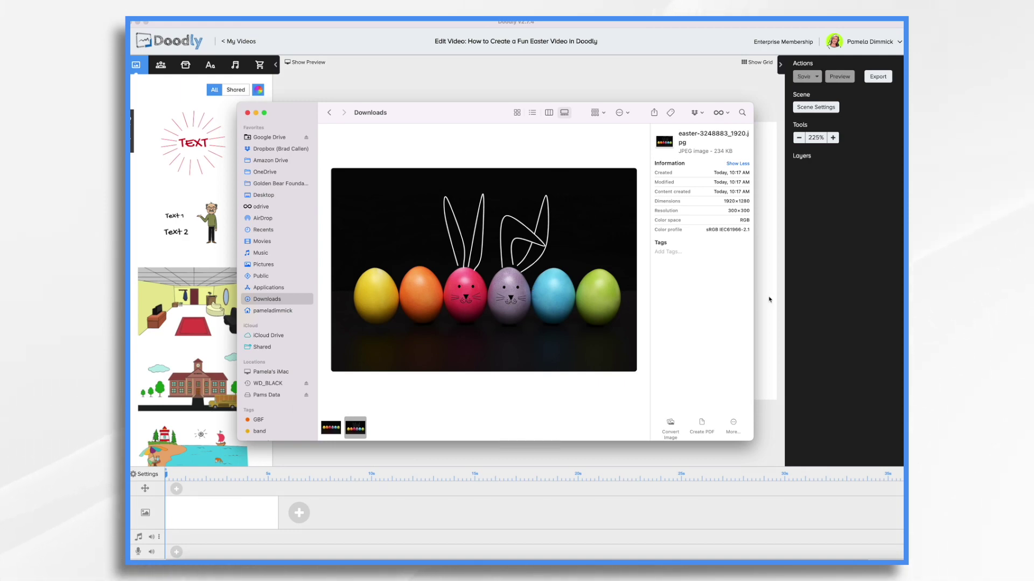
Search props for 'easter', size the Easter Eggs photo to fill the canvas, then search 'face'.
click(226, 162)
click(185, 65)
click(183, 86)
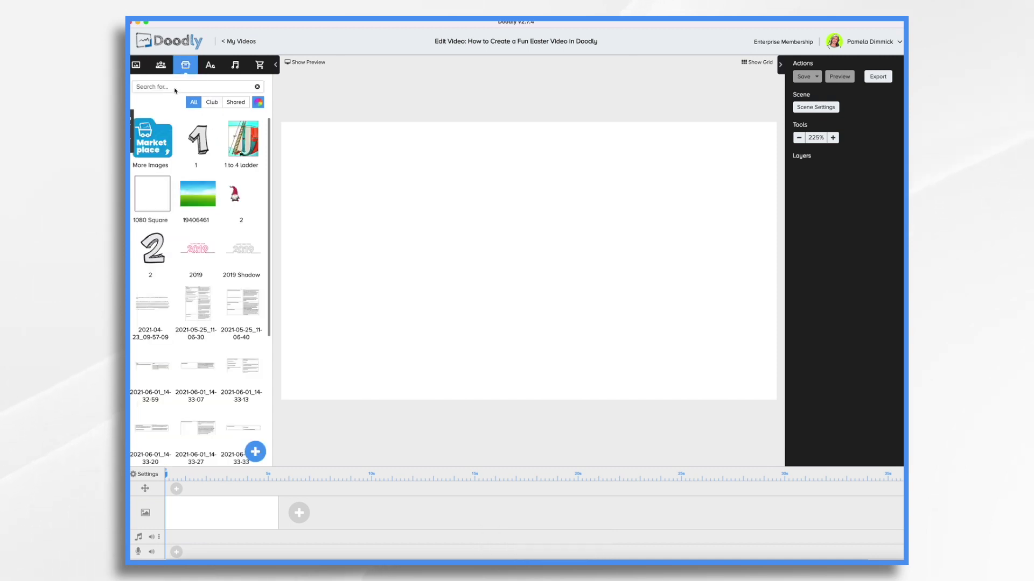
text(easter)
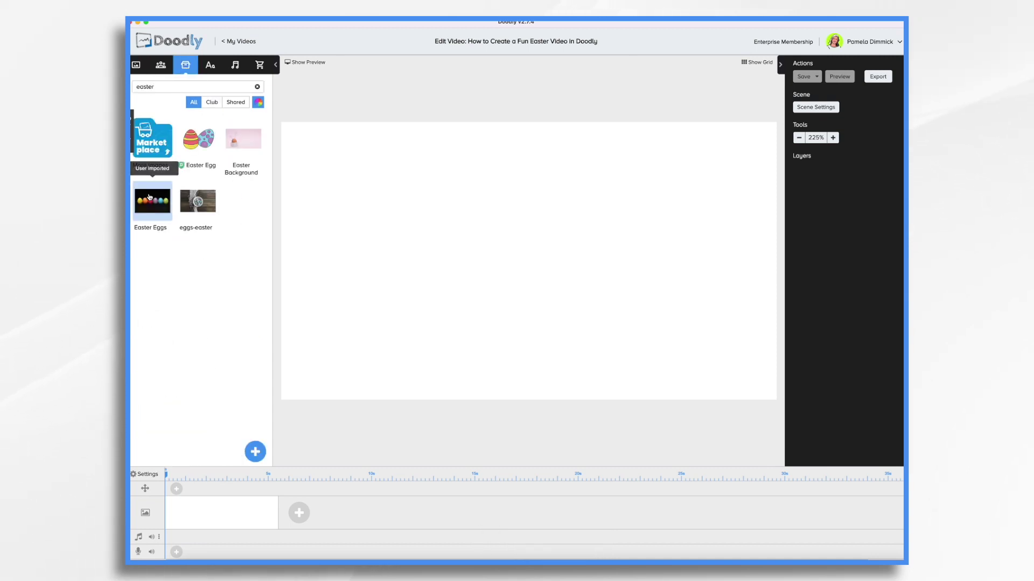
drag(153, 201, 411, 220)
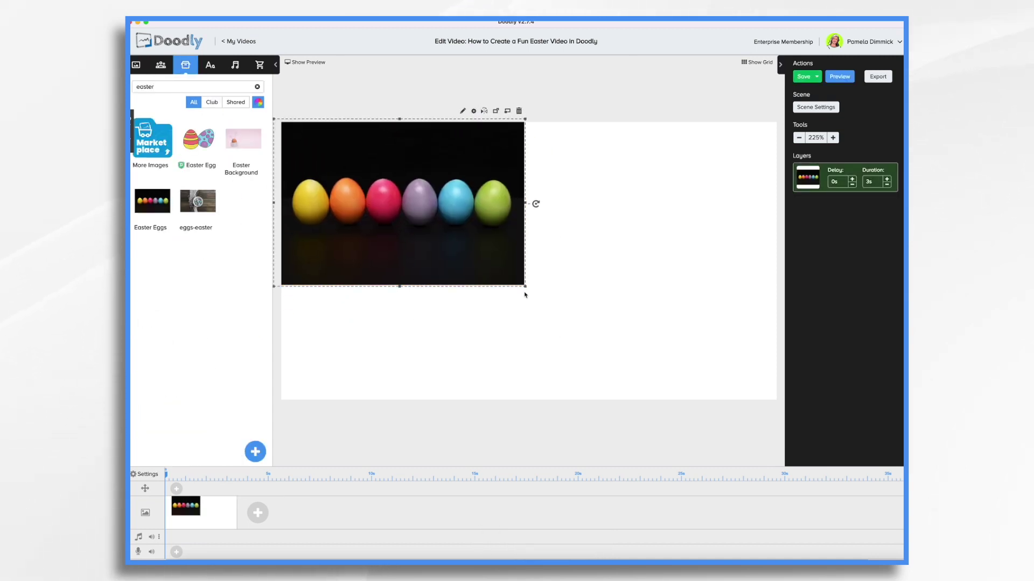
drag(525, 289, 766, 447)
drag(521, 118, 528, 112)
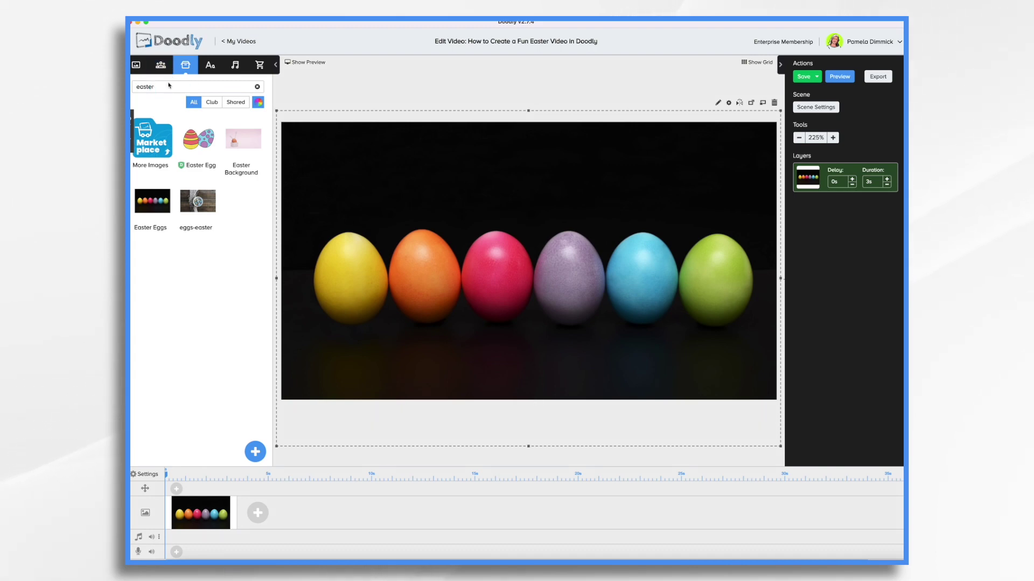
text(face)
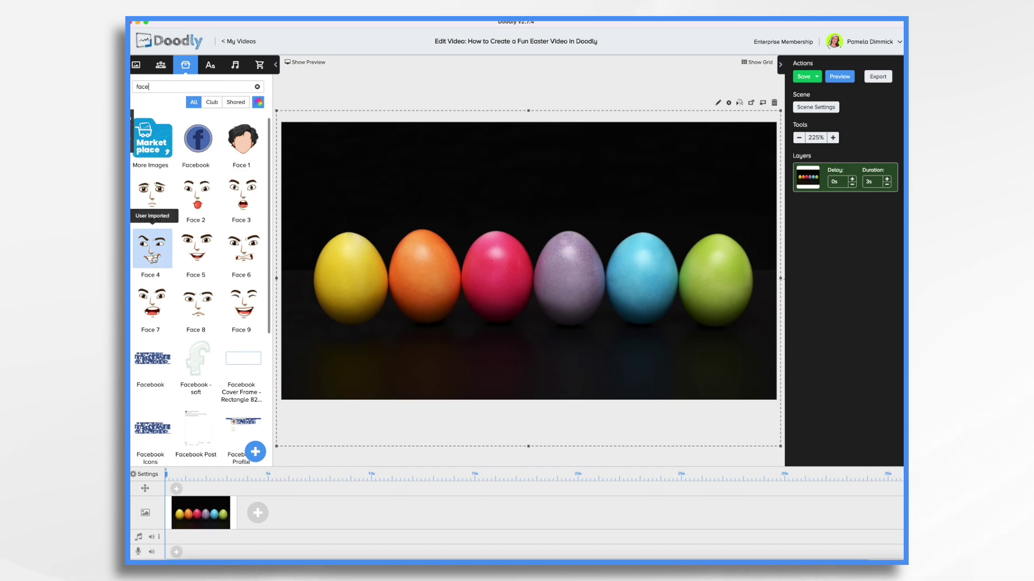
Add Face 4 as new layers on the yellow egg (mirrored) and the green egg.
drag(159, 253, 378, 294)
click(483, 305)
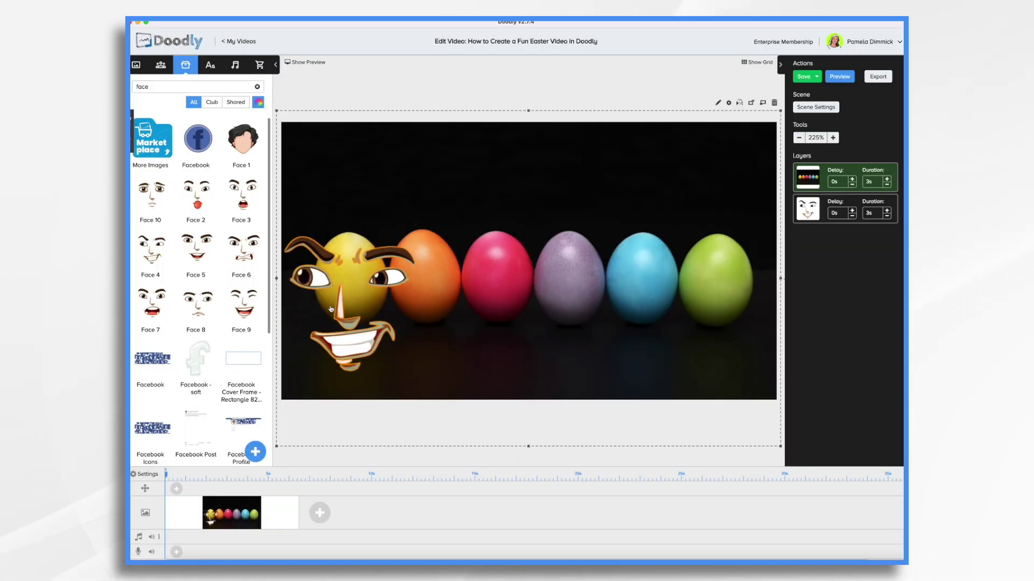
drag(780, 447, 341, 302)
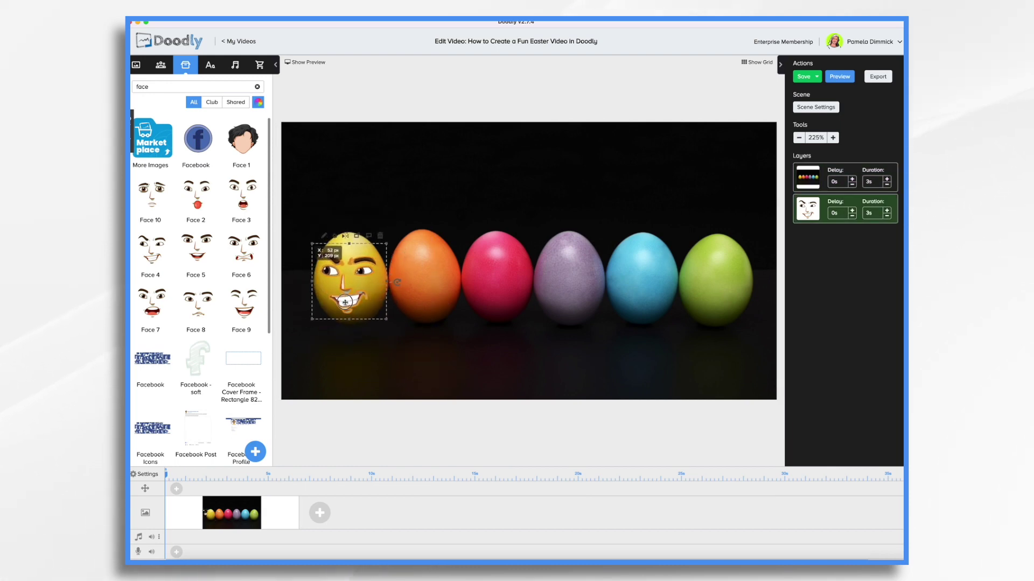
click(346, 237)
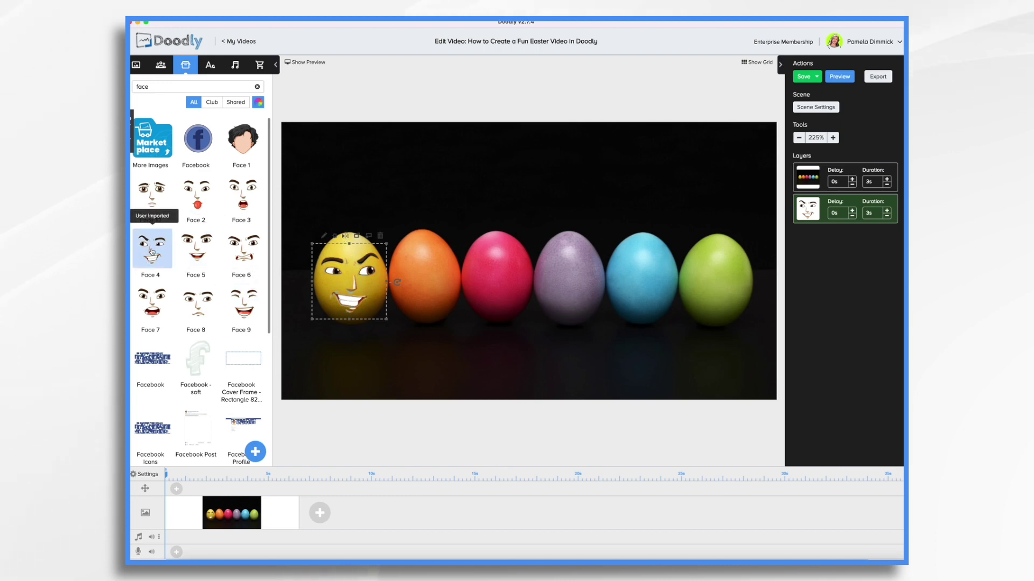
drag(152, 248, 727, 292)
click(477, 305)
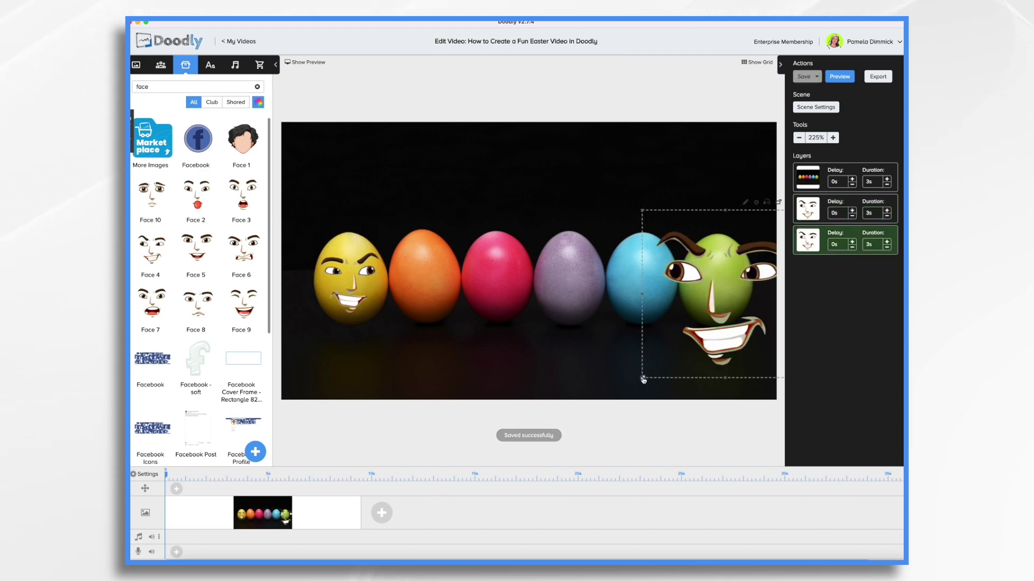
drag(642, 376, 681, 321)
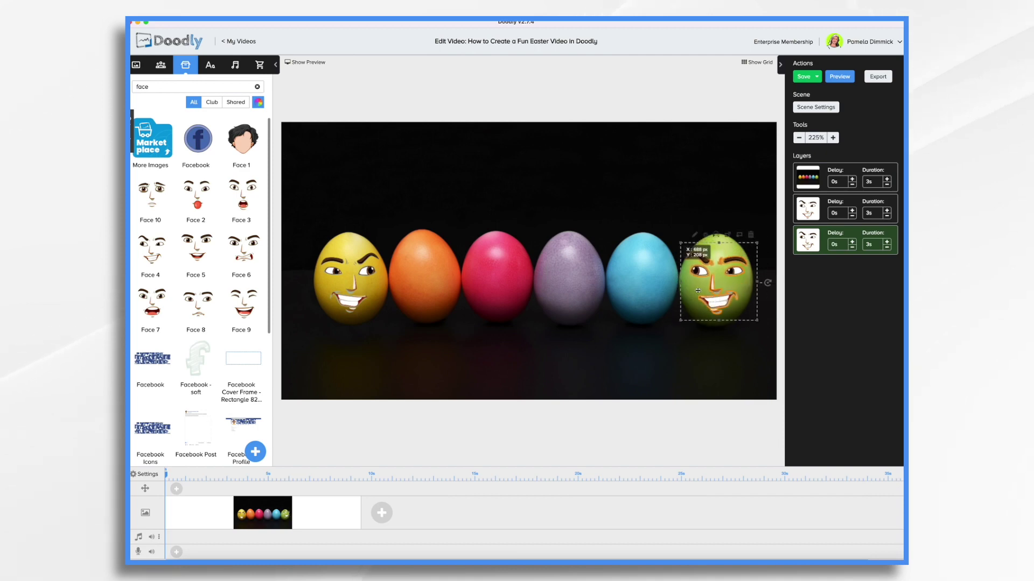
Add Face 5 on the orange egg and Face 3 on the blue egg as new layers.
drag(196, 249, 425, 280)
click(484, 312)
drag(526, 381, 431, 277)
drag(355, 242, 462, 279)
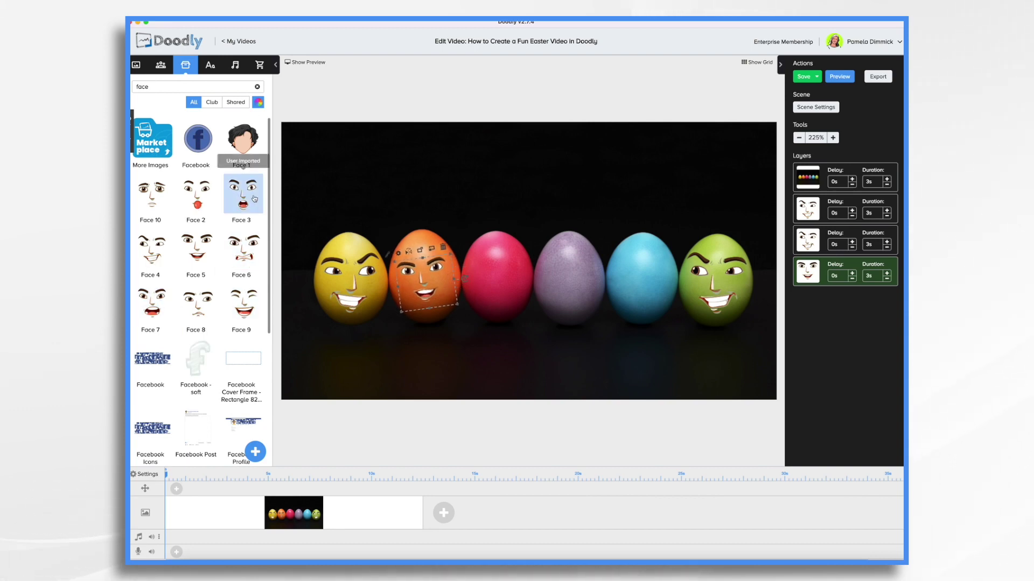
drag(241, 194, 389, 251)
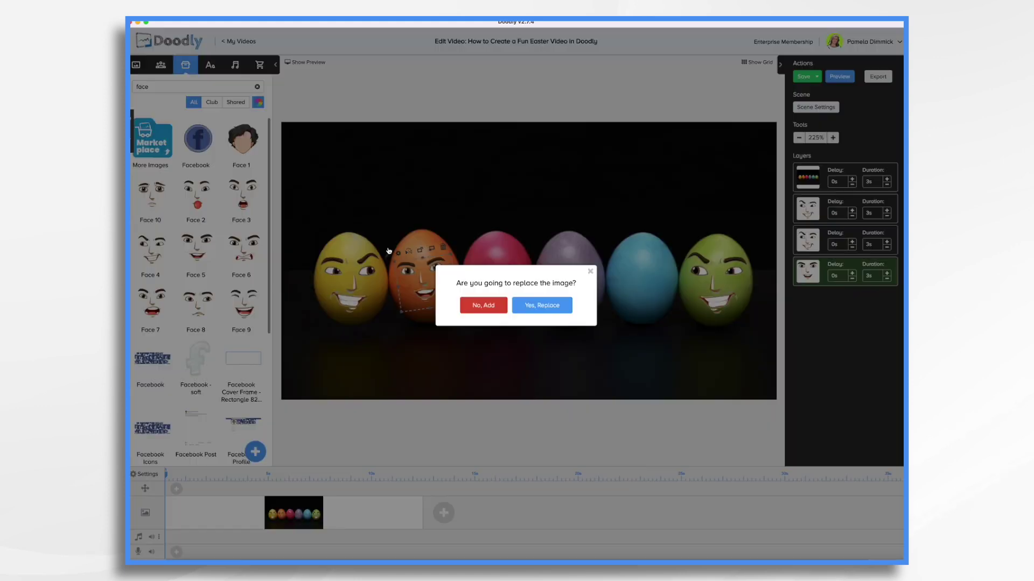
click(492, 311)
drag(473, 322, 642, 280)
Add Face 8 as a new layer, shrunk to fit the pink egg.
drag(197, 302, 476, 311)
click(477, 305)
drag(572, 383, 461, 286)
drag(451, 246, 499, 279)
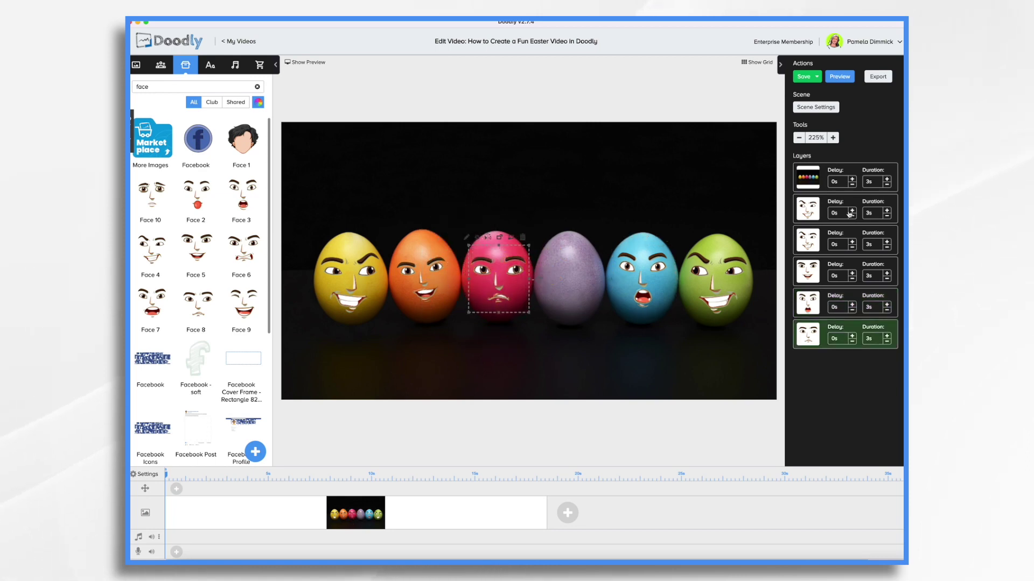
Set the yellow, next and orange egg face layers to a 1s duration.
click(876, 214)
key(BackSpace)
key(BackSpace)
text(1)
click(871, 245)
key(BackSpace)
key(BackSpace)
text(1)
click(871, 276)
key(BackSpace)
key(BackSpace)
key(Return)
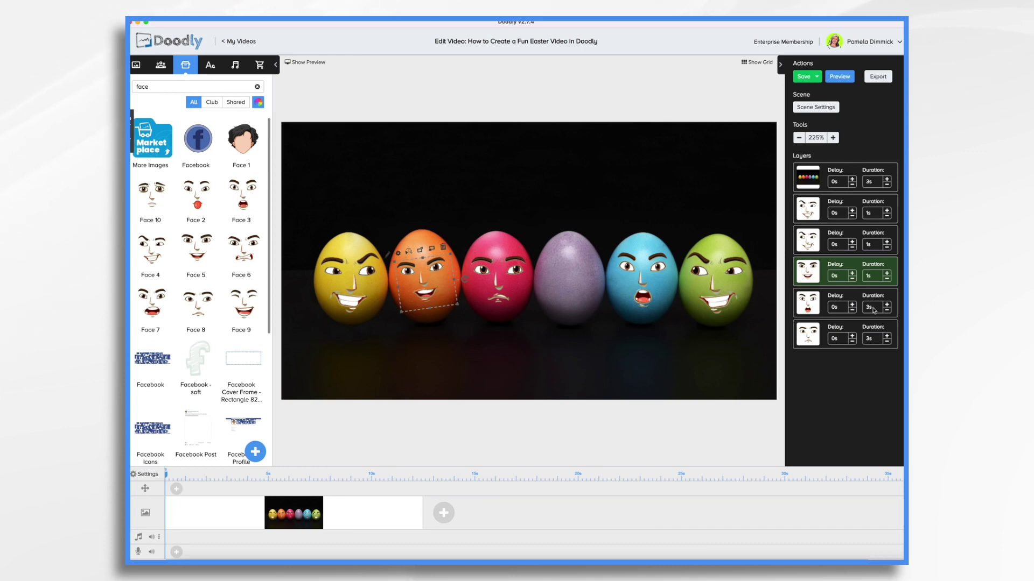
Set the blue and pink face layers to 1s and the background photo to 0s.
click(872, 307)
text(1)
key(Return)
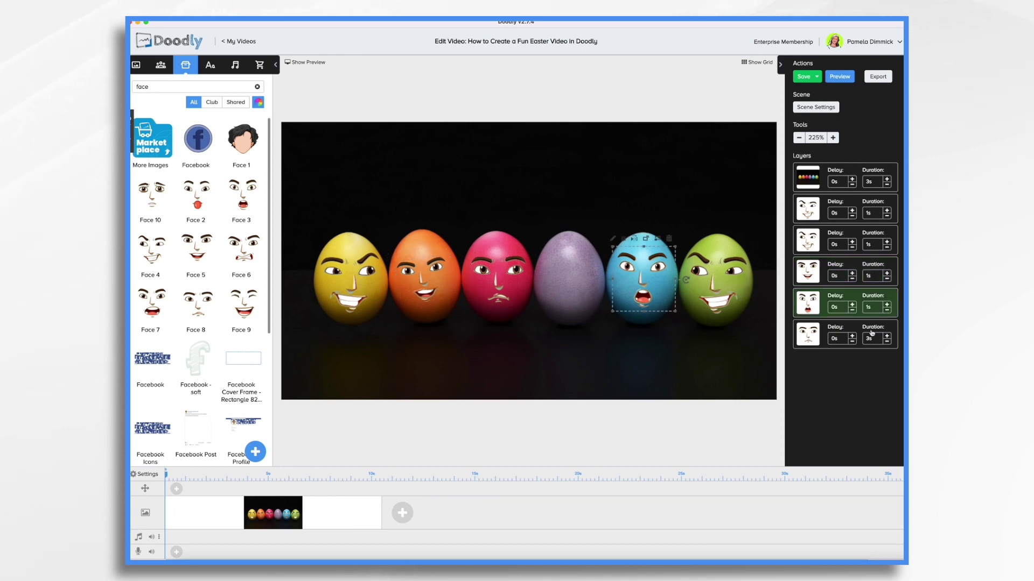
click(872, 339)
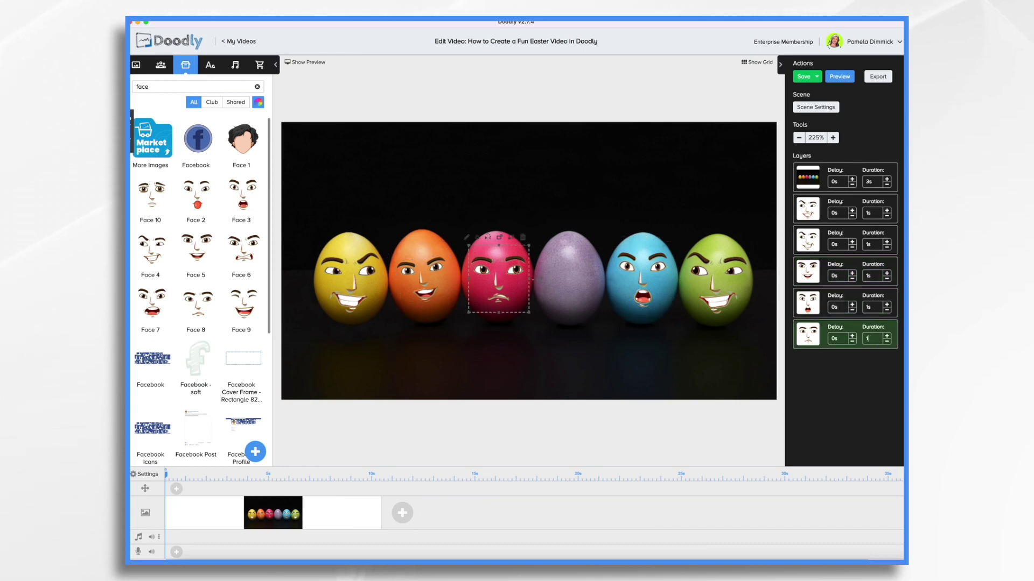
text(1)
key(Return)
click(872, 182)
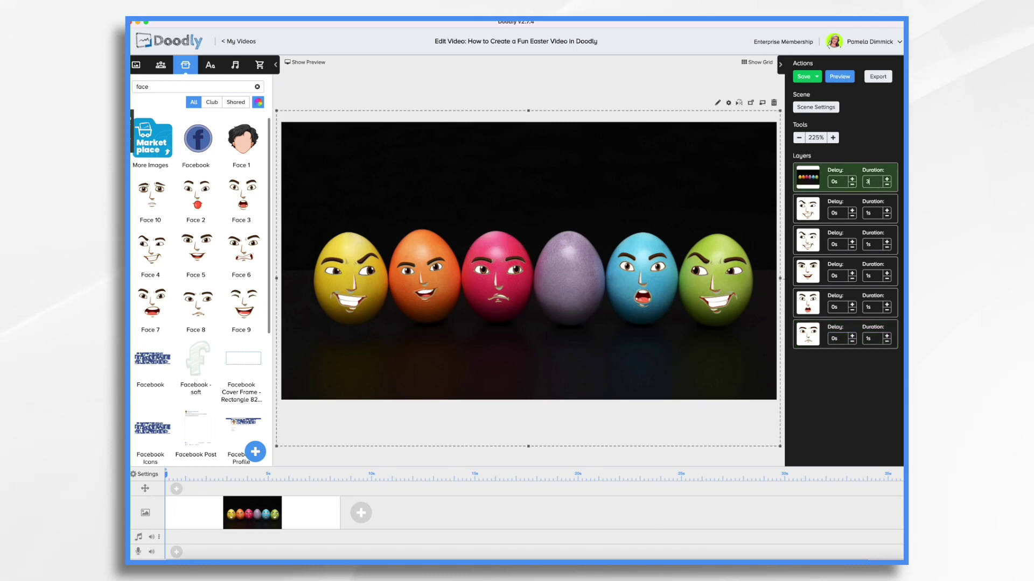
text(0)
key(Return)
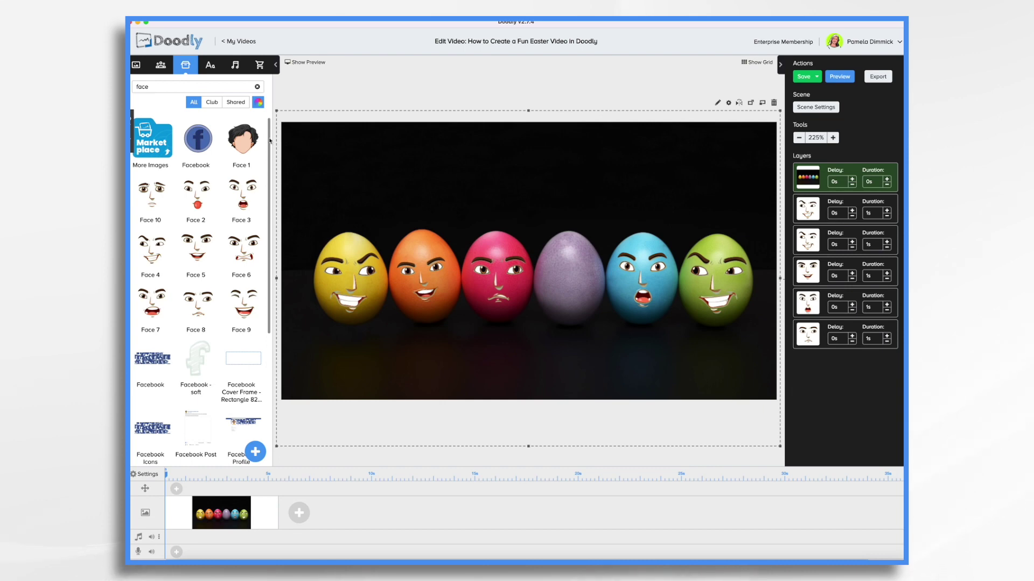
Search 'b' and add Bunny Face as a new layer on the purple egg, leaving its paths unedited.
text(====)
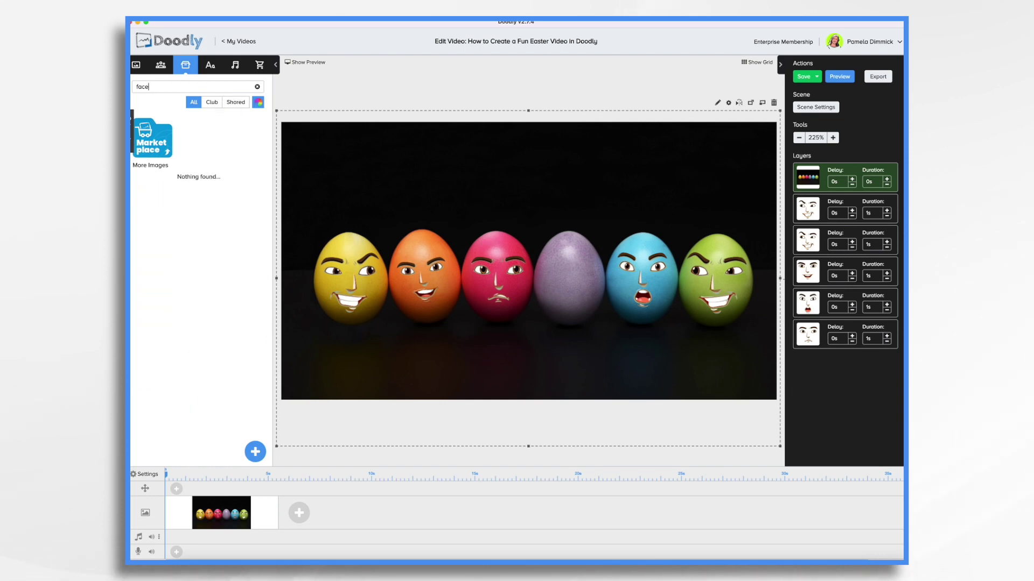
key(BackSpace)
text(bunny)
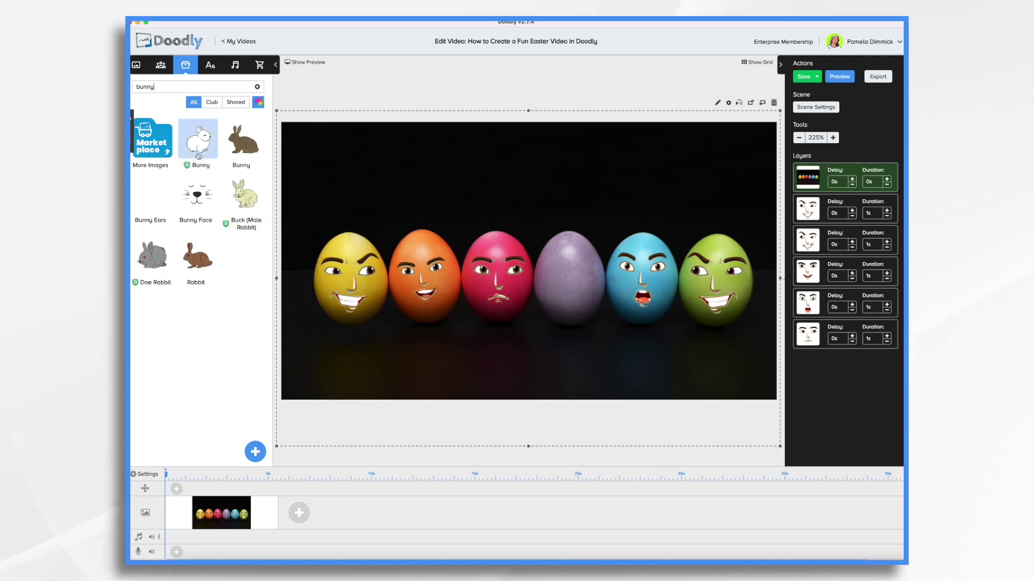
drag(258, 202, 572, 413)
click(479, 303)
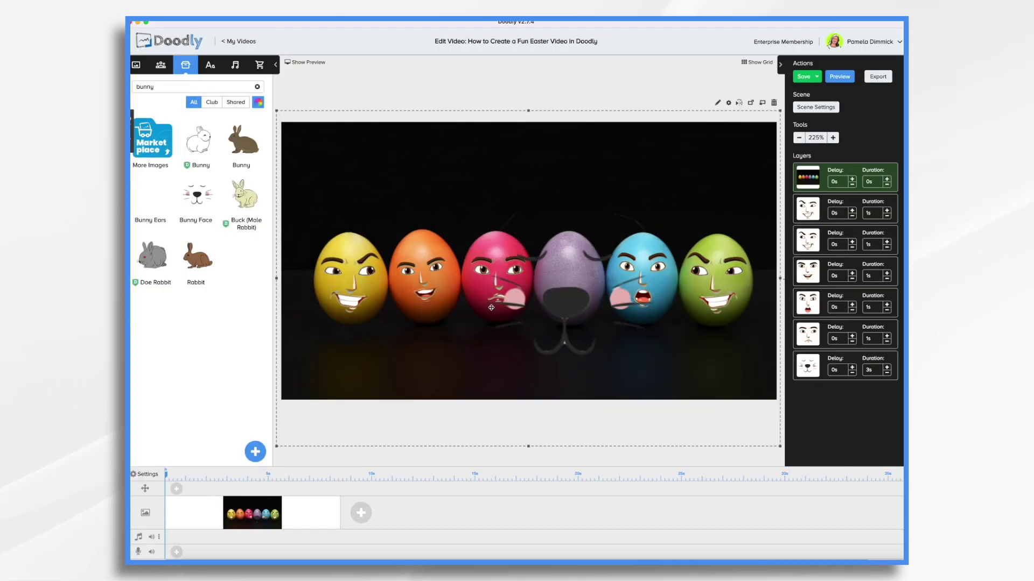
drag(670, 383, 556, 275)
double_click(551, 242)
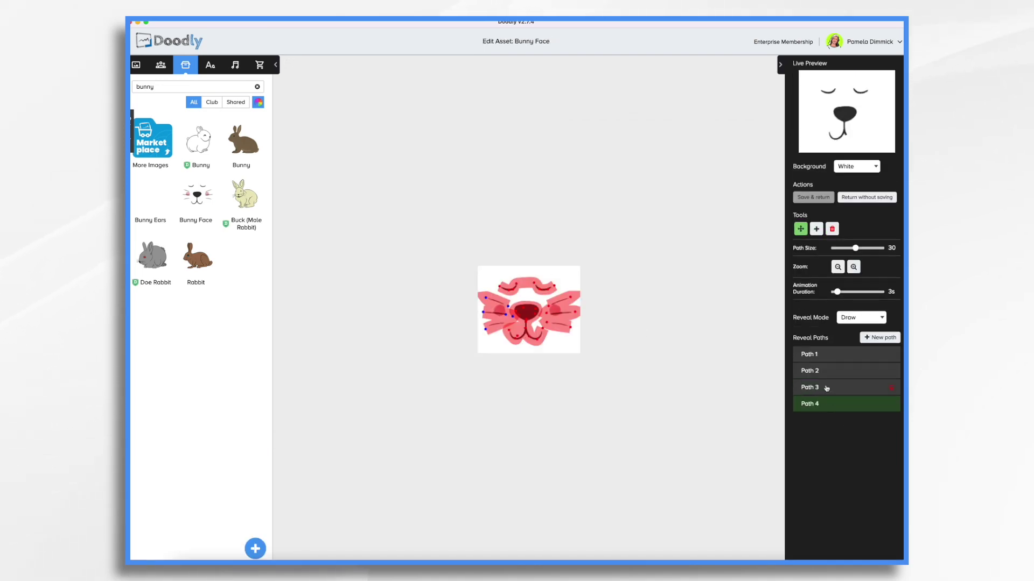
click(867, 198)
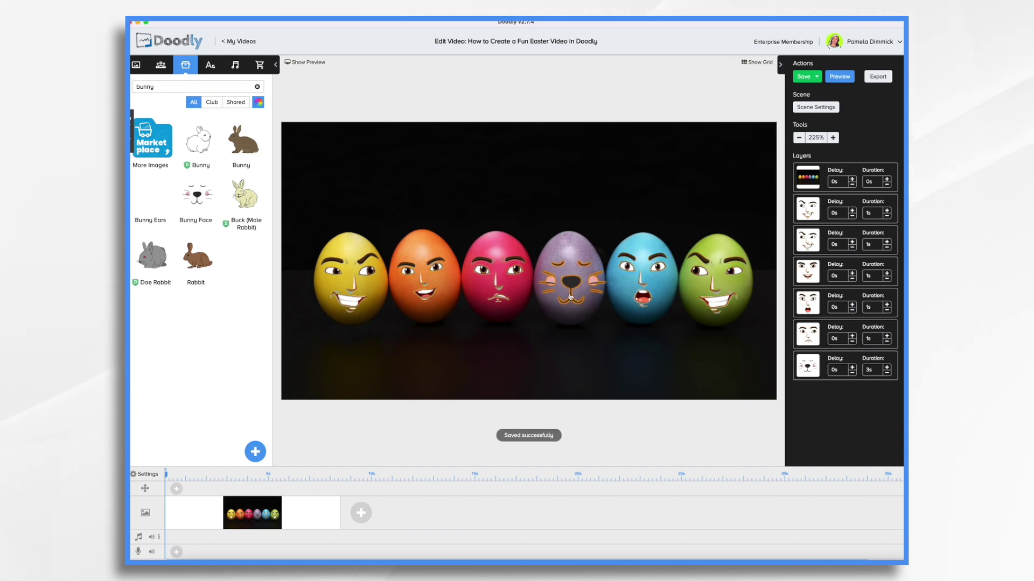
Delete the Bunny Ears asset from Doodly's image library.
right_click(147, 203)
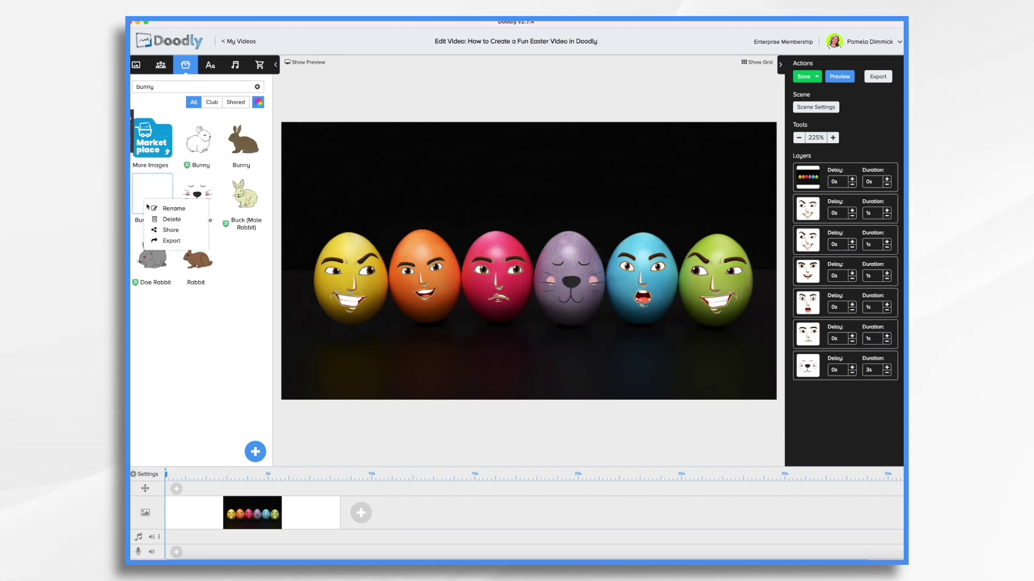
click(166, 223)
click(548, 322)
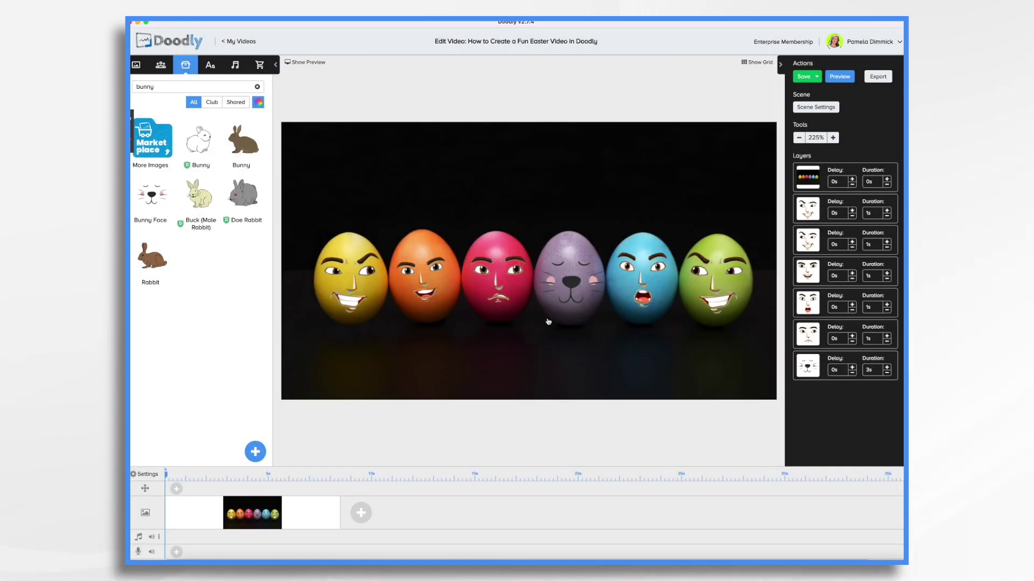
Launch Pixelmator Pro via Spotlight and bring up its Open dialog.
key(super+space)
text(pl)
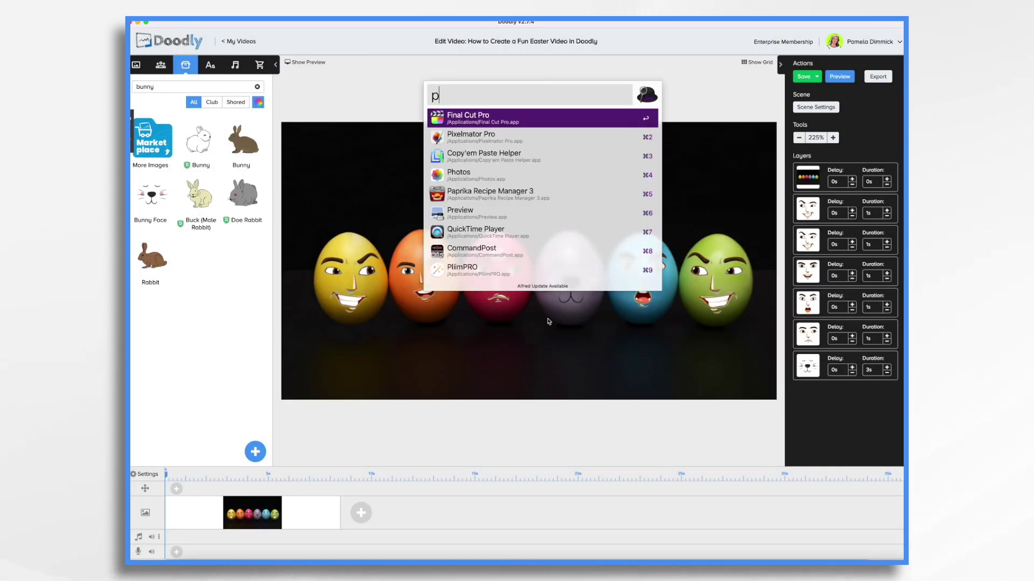
key(Escape)
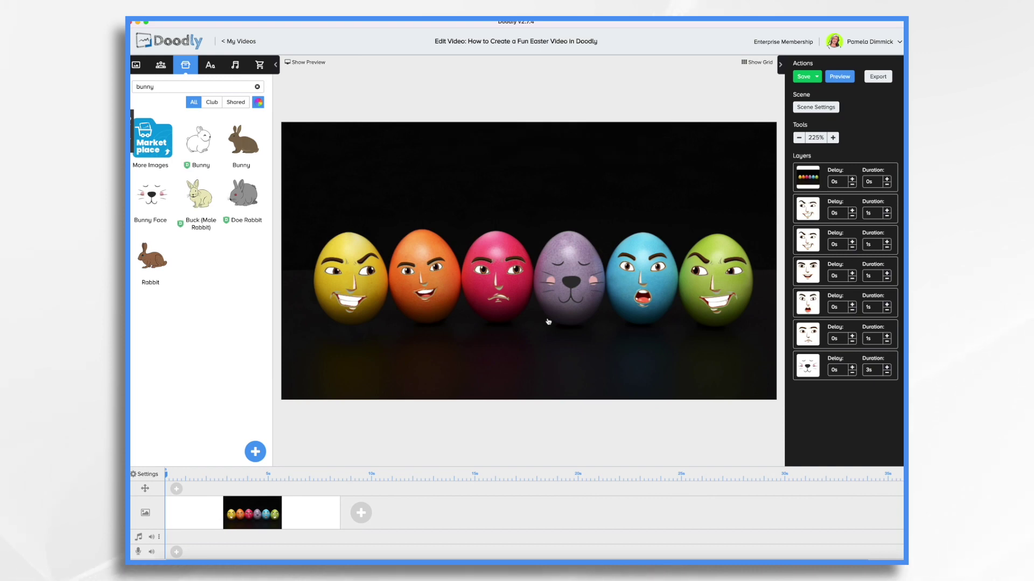
key(super+o)
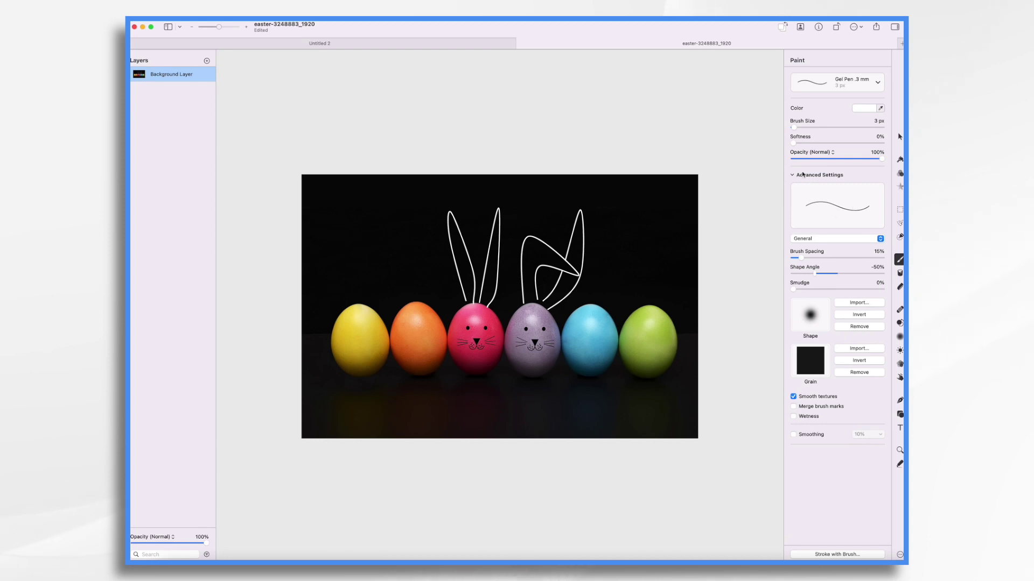
Increase the white Gel Pen brush size from 3 px to about 26 px.
drag(794, 131, 796, 130)
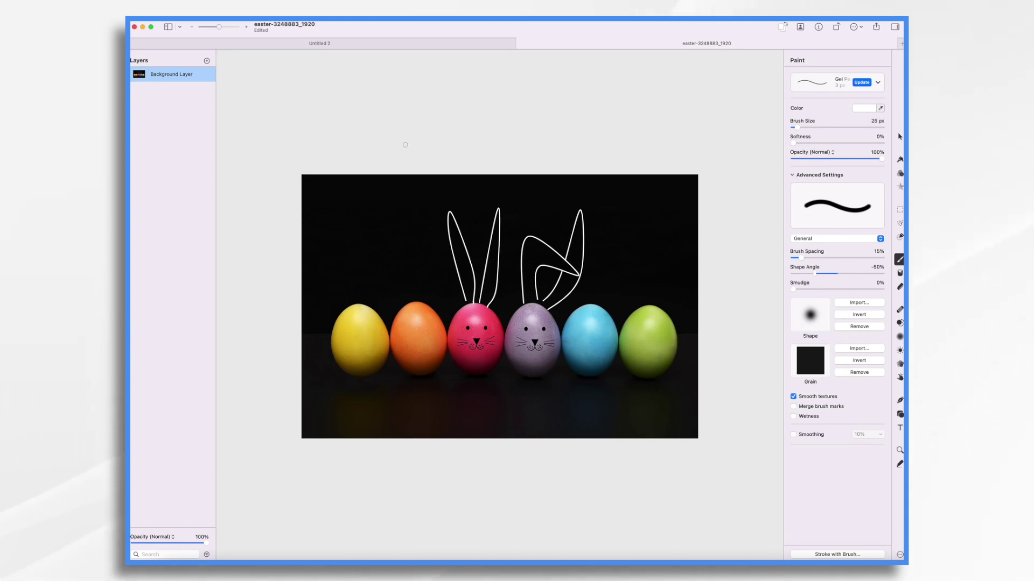
On a new empty layer, paint white strokes over the pink egg's ears, then hide Background Layer.
click(207, 61)
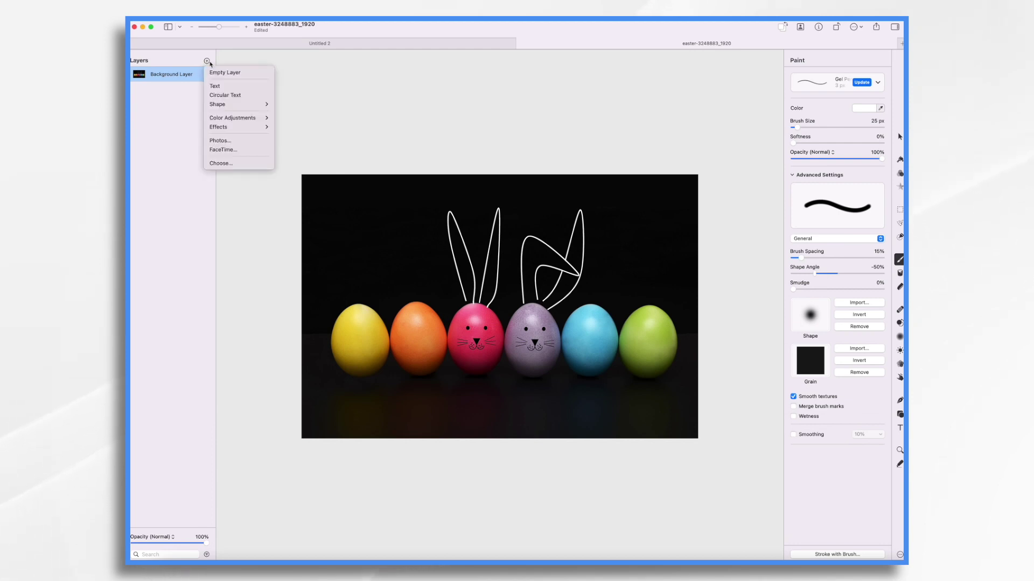
click(225, 72)
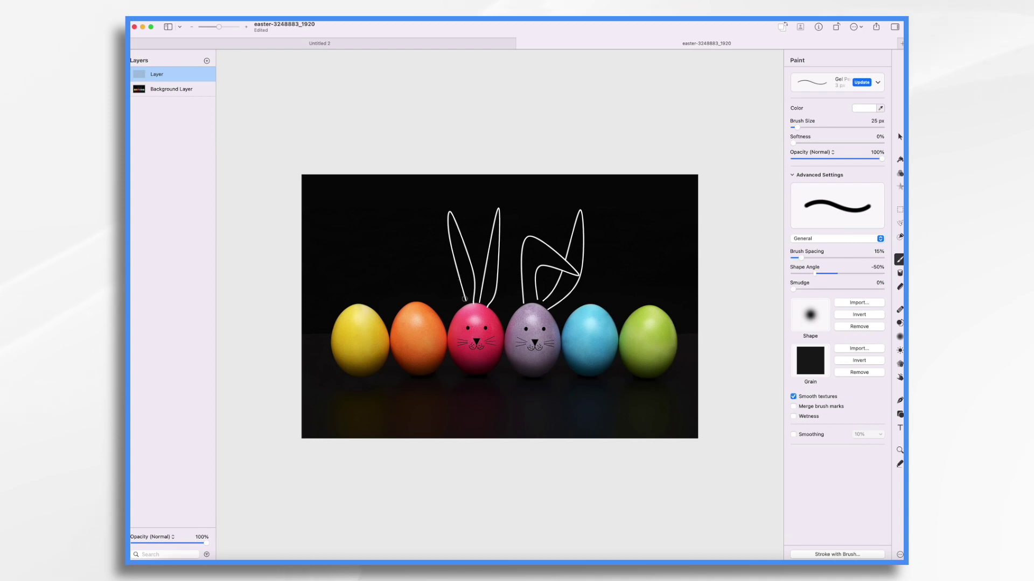
mouse_move(466, 301)
mouse_down()
mouse_move(449, 214)
mouse_move(474, 300)
mouse_up()
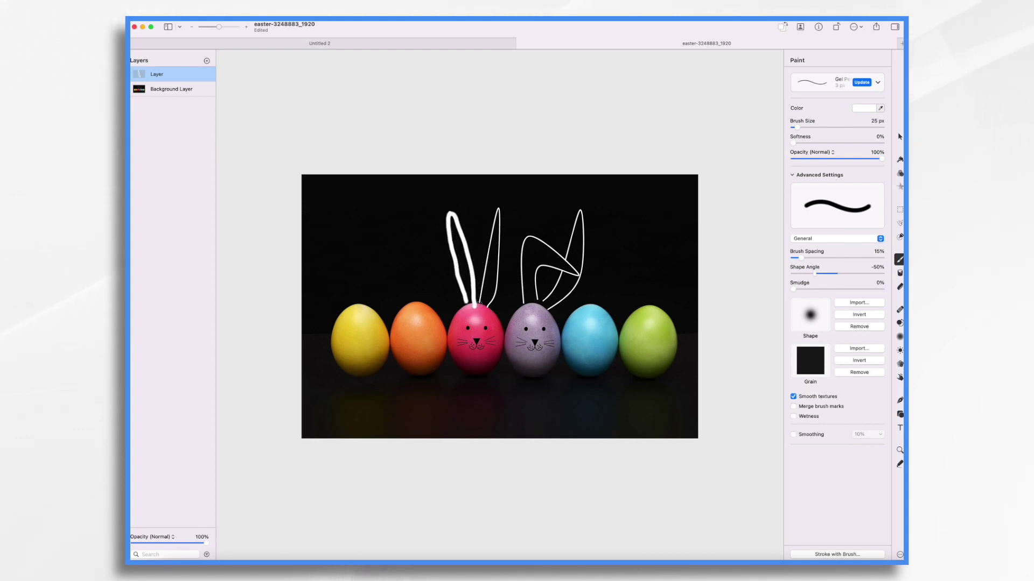
mouse_move(485, 261)
mouse_down()
mouse_move(492, 209)
mouse_move(504, 238)
mouse_move(488, 305)
mouse_up()
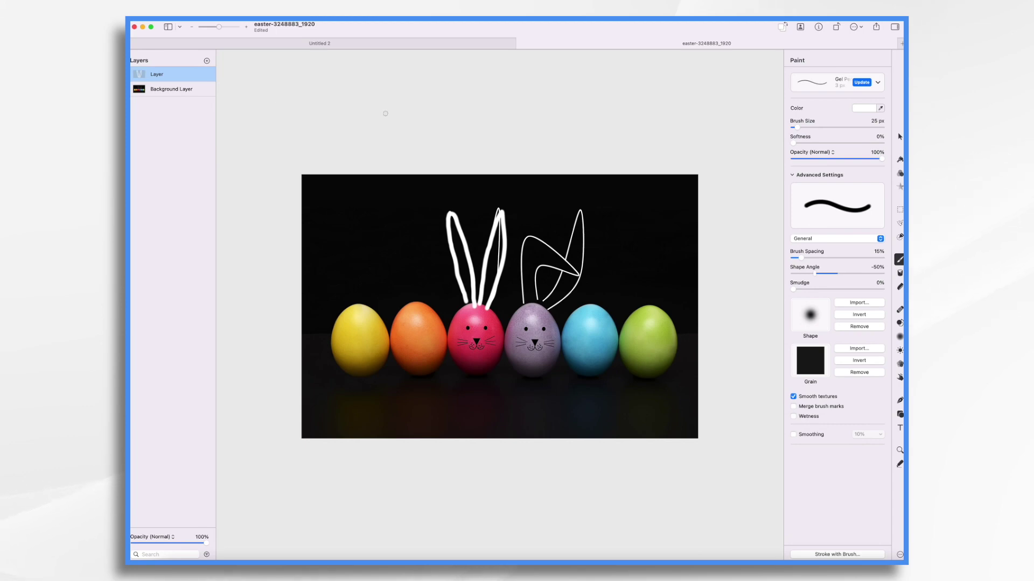
click(208, 89)
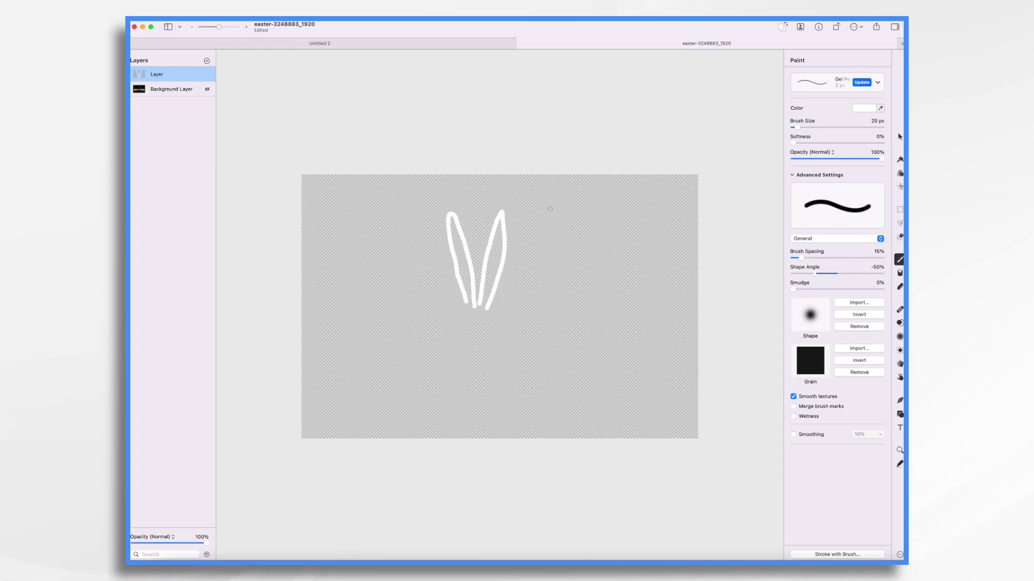
Slice around the painted ears and export them as SVG 'Bunny Ears' to the Desktop.
click(899, 464)
drag(429, 193, 522, 319)
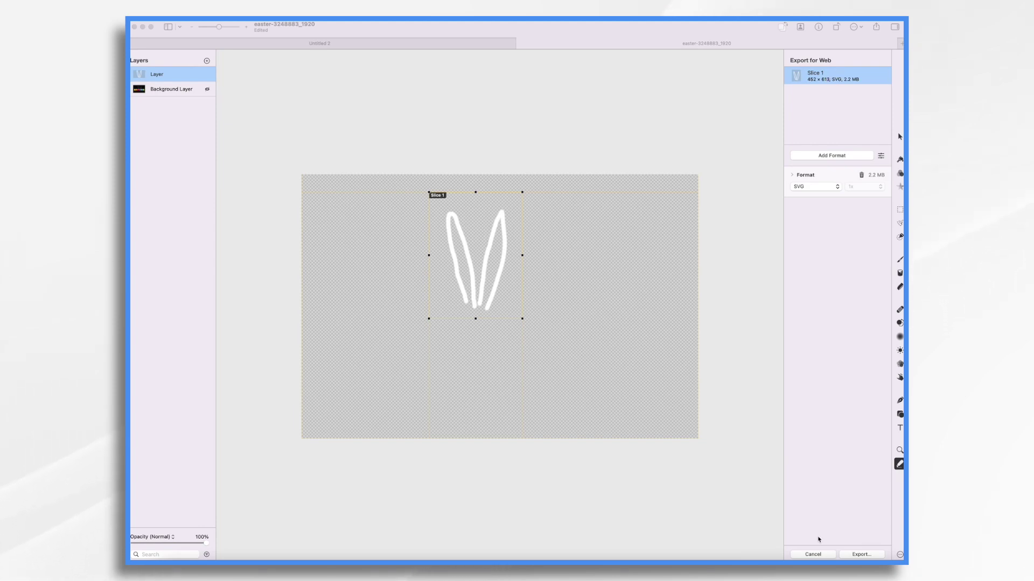
click(864, 556)
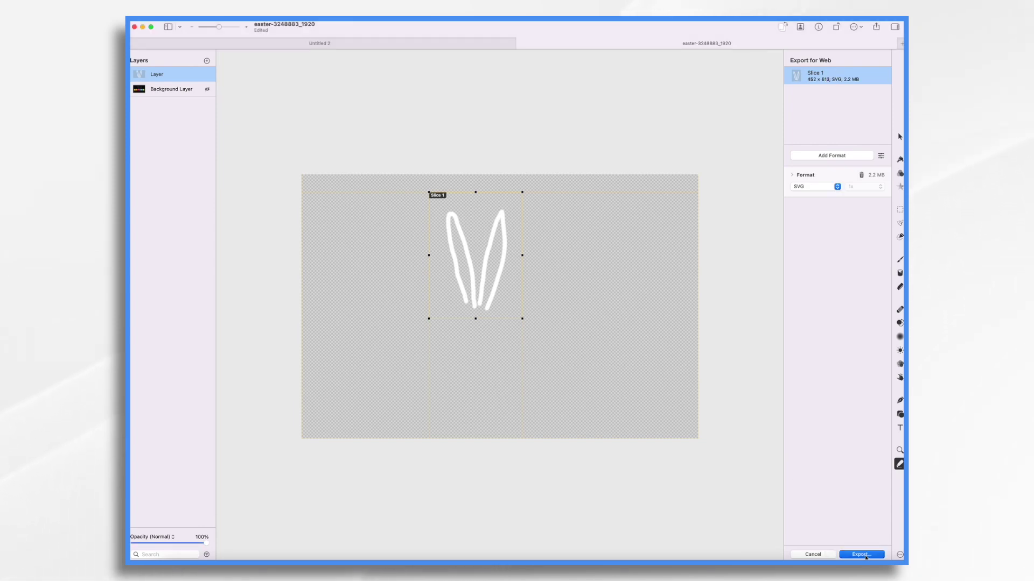
click(863, 555)
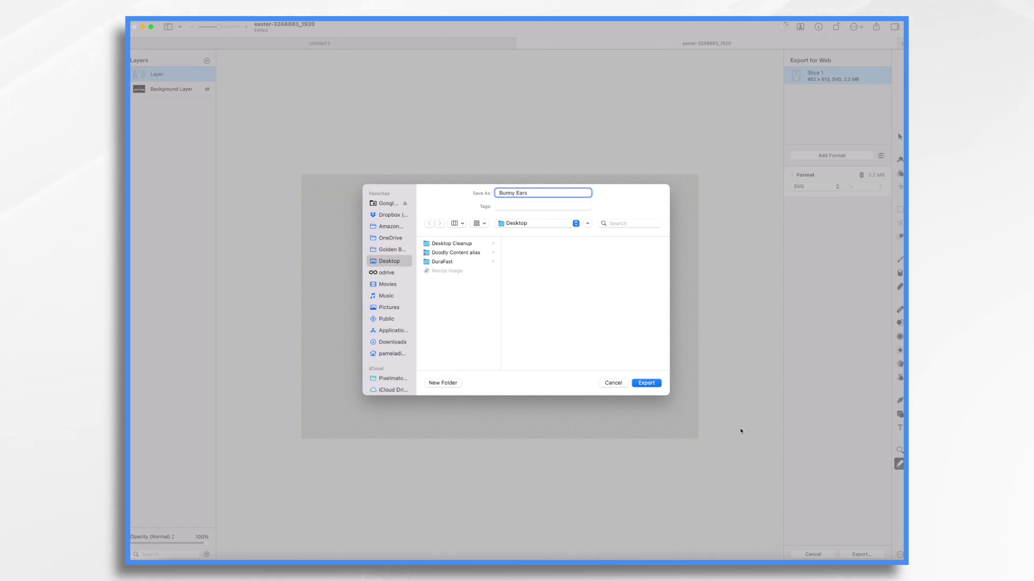
click(646, 383)
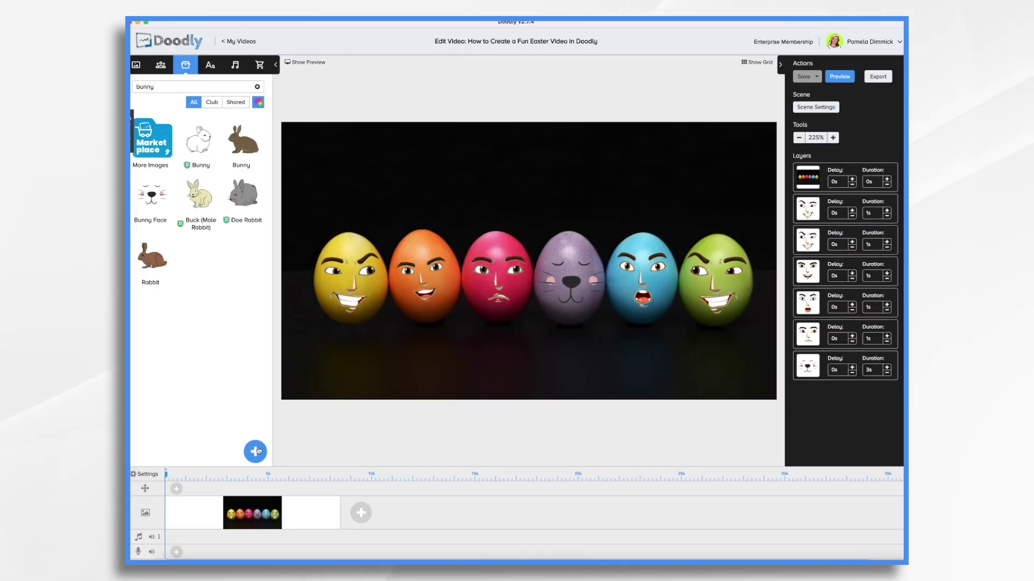
Import Bunny Ears.svg into the library as a new prop.
click(255, 451)
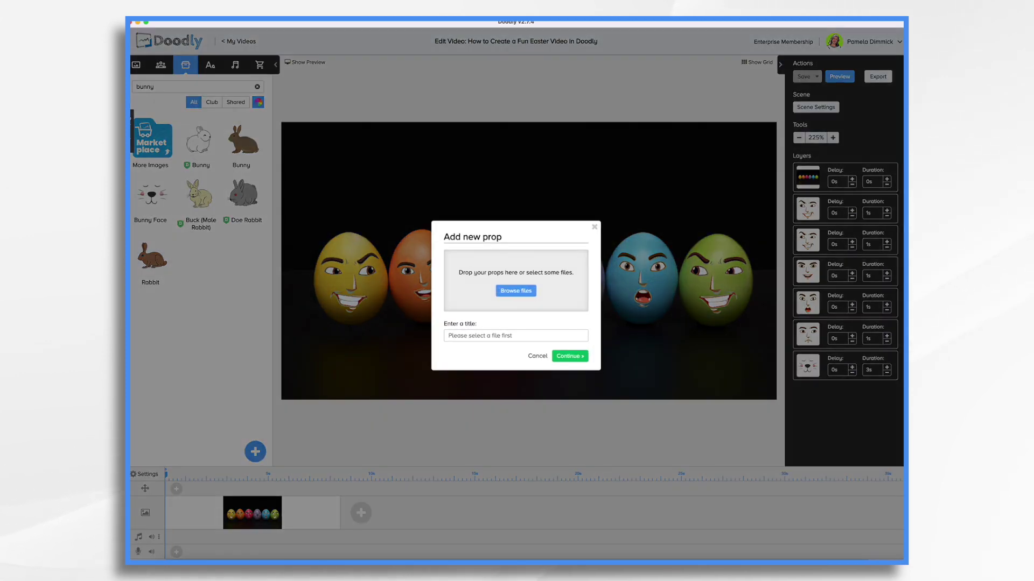
drag(604, 249, 528, 293)
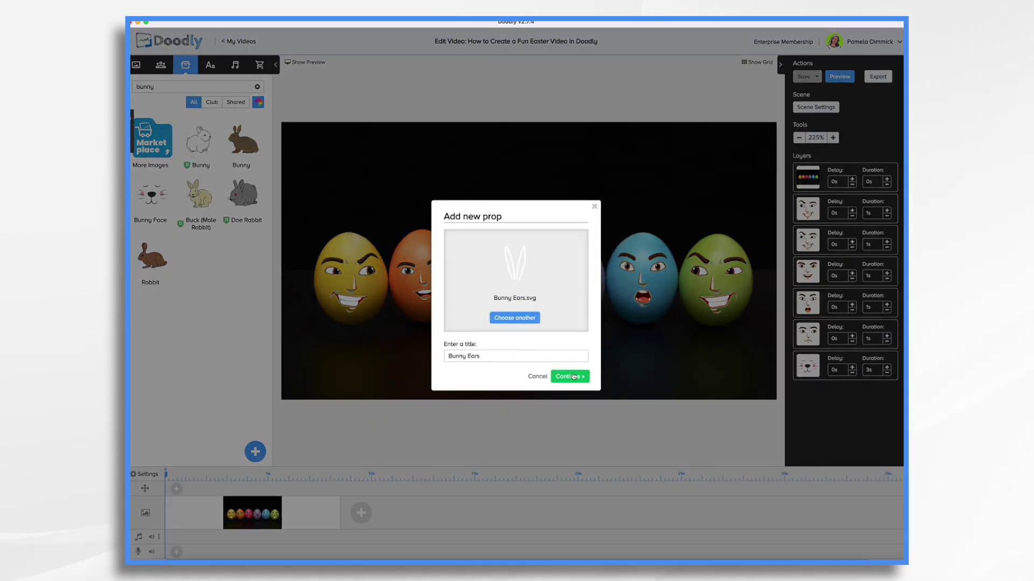
click(571, 376)
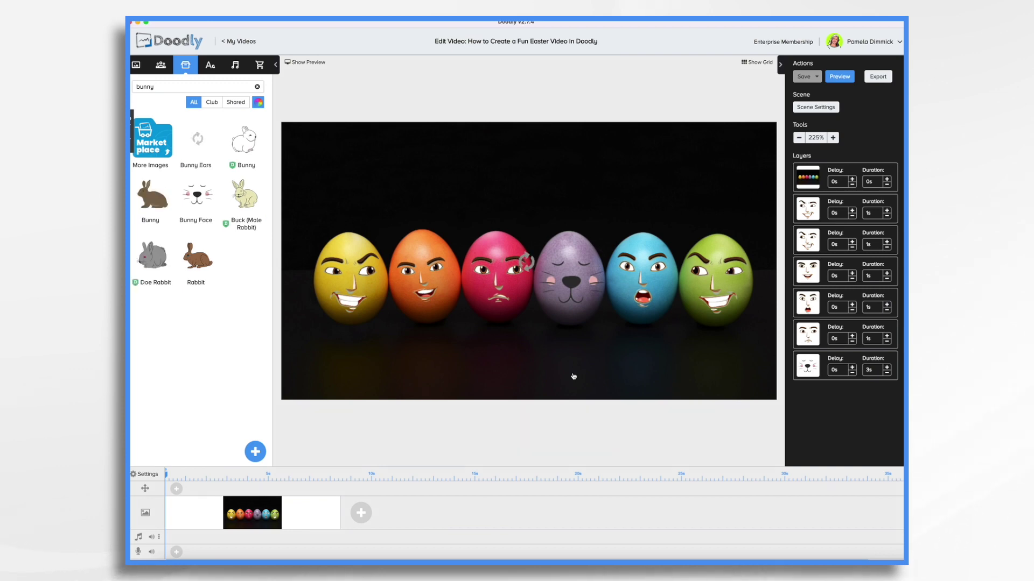
Place the Bunny Ears prop on the purple egg, shrunk to sit on top.
drag(561, 327, 573, 228)
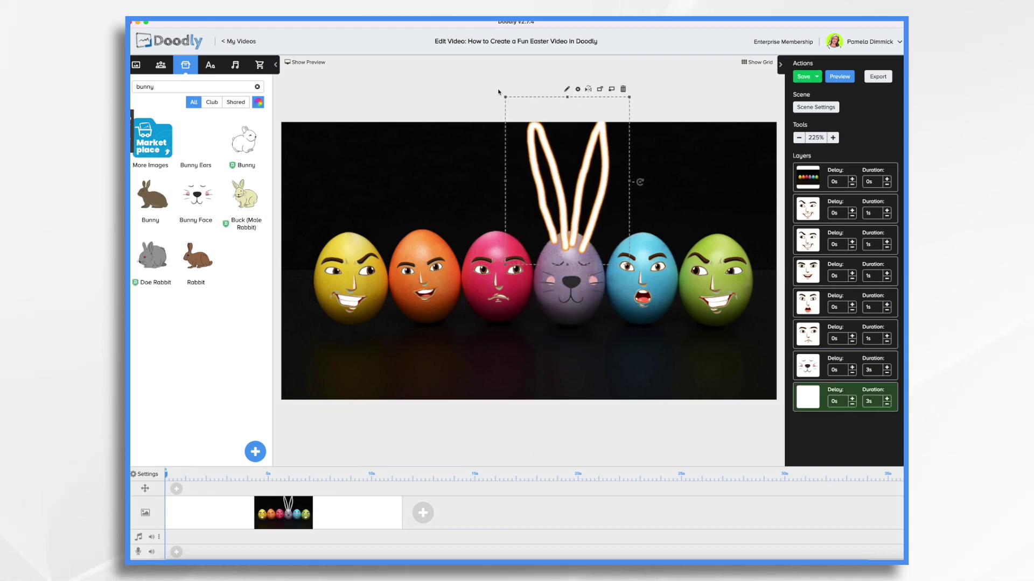
drag(502, 95, 533, 128)
drag(592, 200, 582, 188)
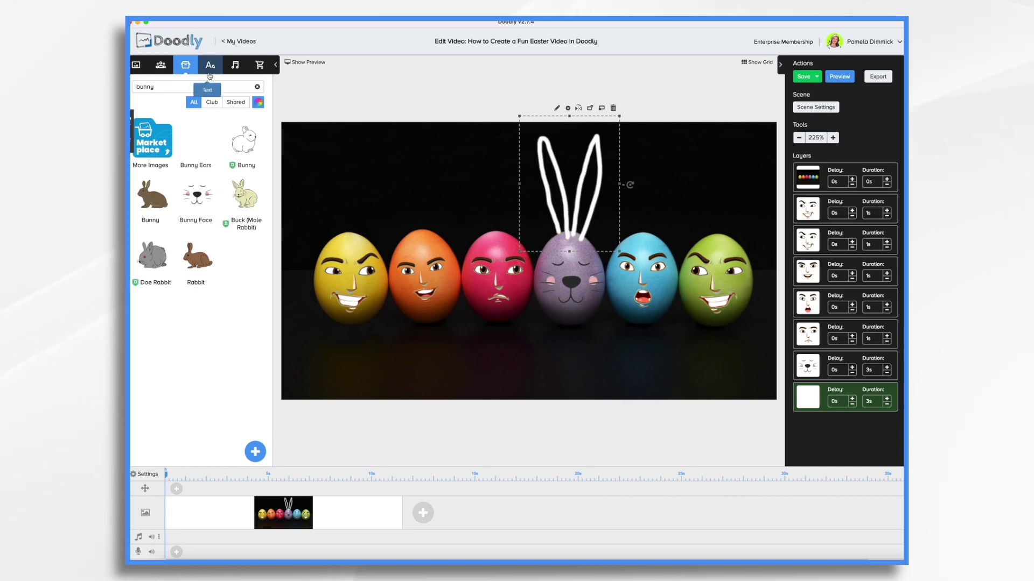
Add an Acme-Regular text element above the eggs and colour it light green.
click(210, 65)
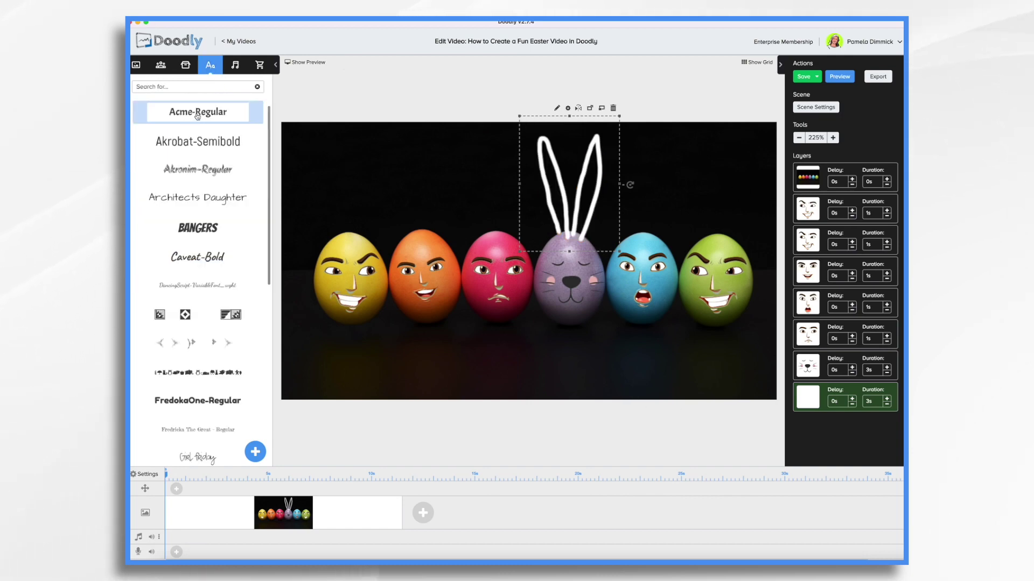
drag(198, 116, 412, 195)
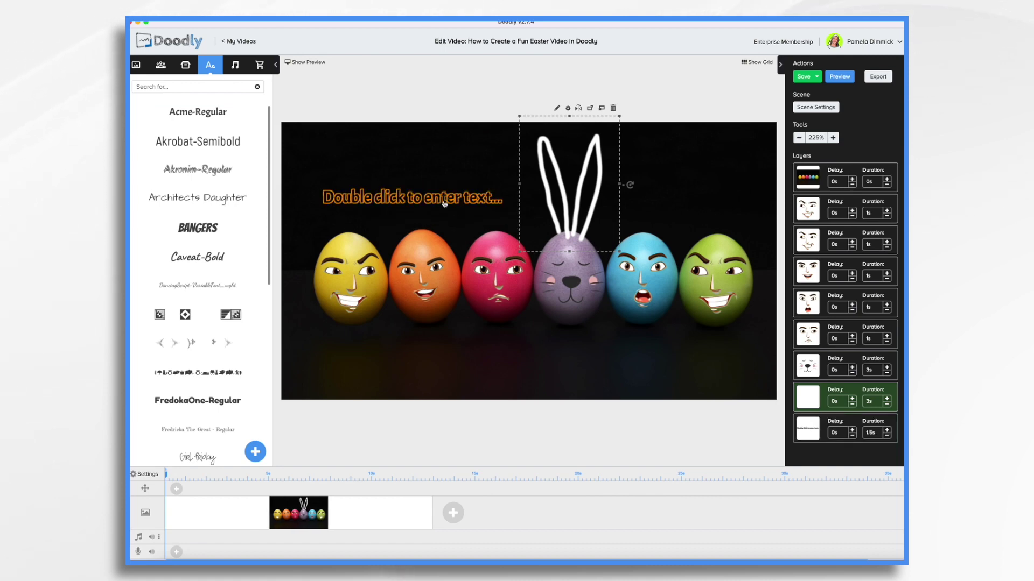
click(446, 200)
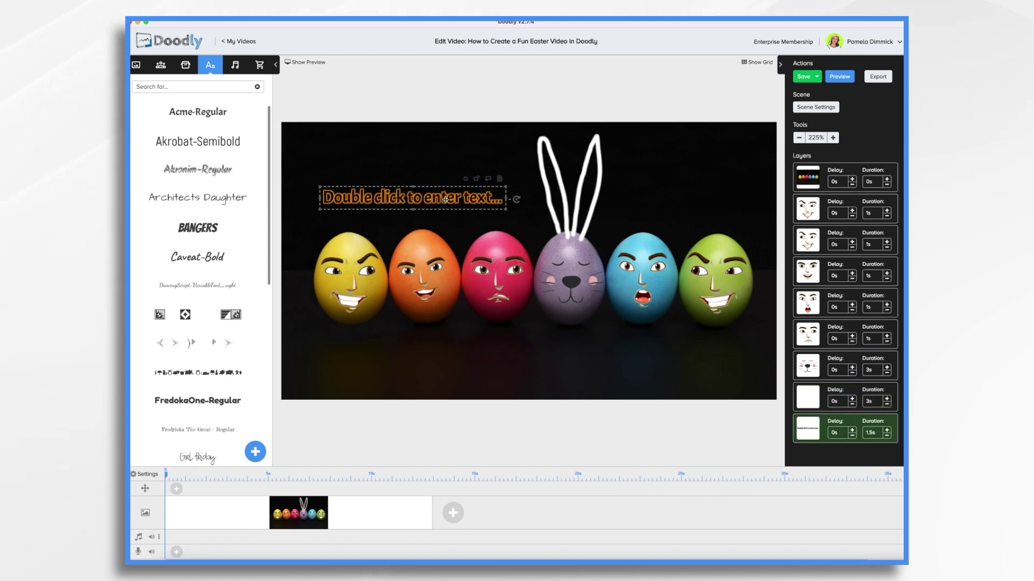
click(466, 180)
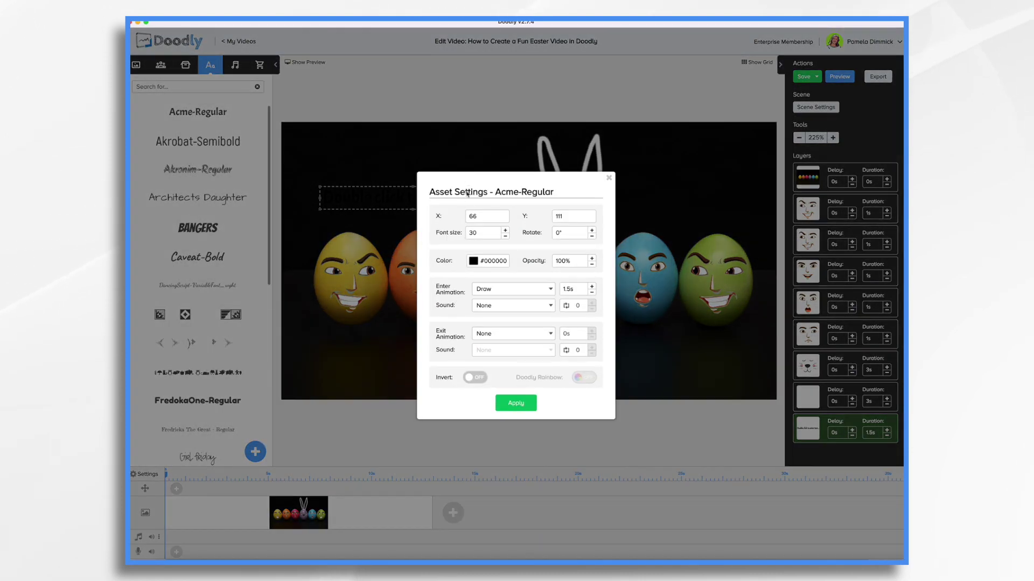
click(475, 263)
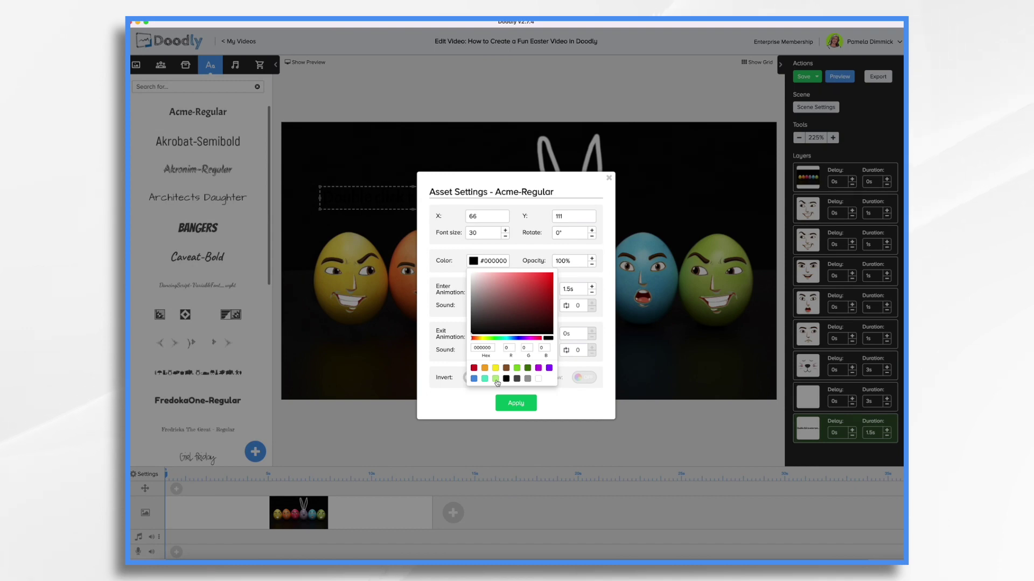
click(496, 380)
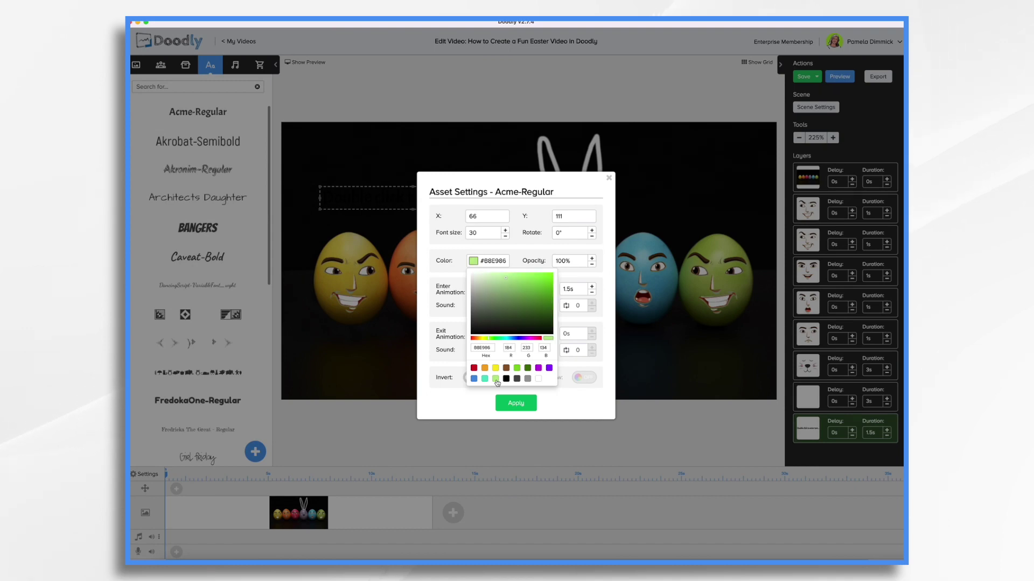
click(498, 279)
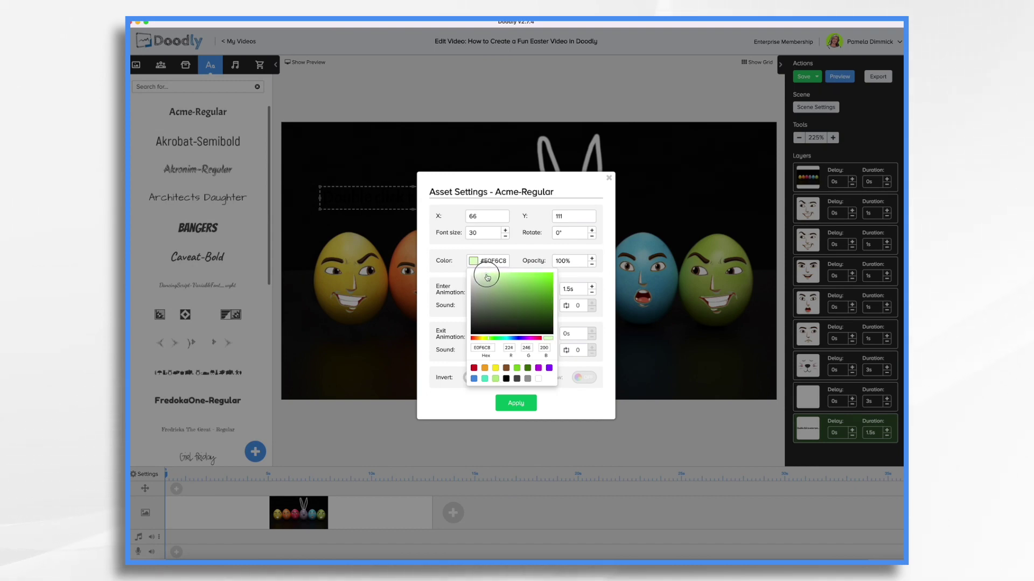
click(530, 406)
click(530, 406)
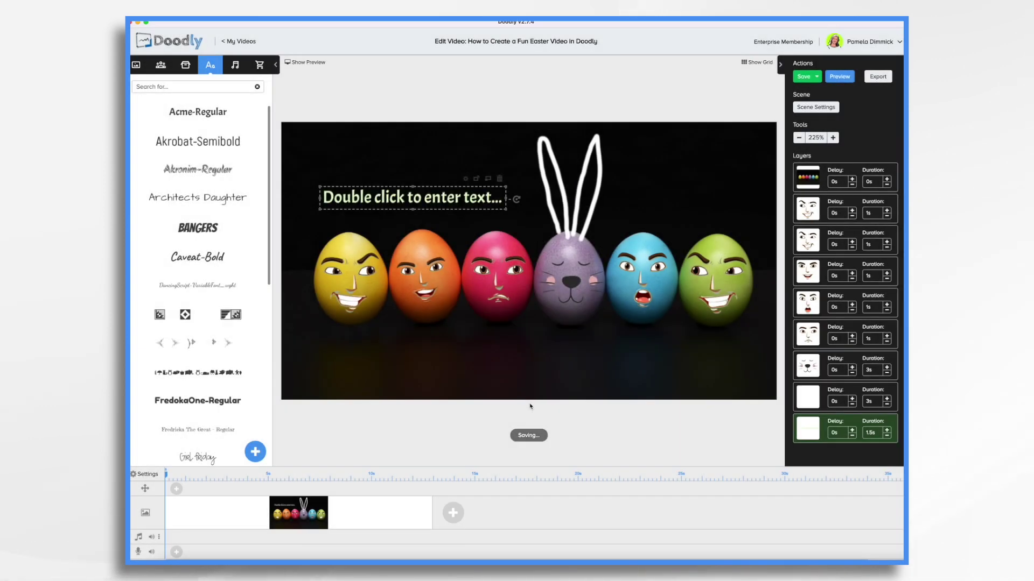
Replace the placeholder text with 'Have a Happy'.
double_click(469, 196)
click(526, 252)
key(ctrl+a)
key(BackSpace)
text(Have a Happy)
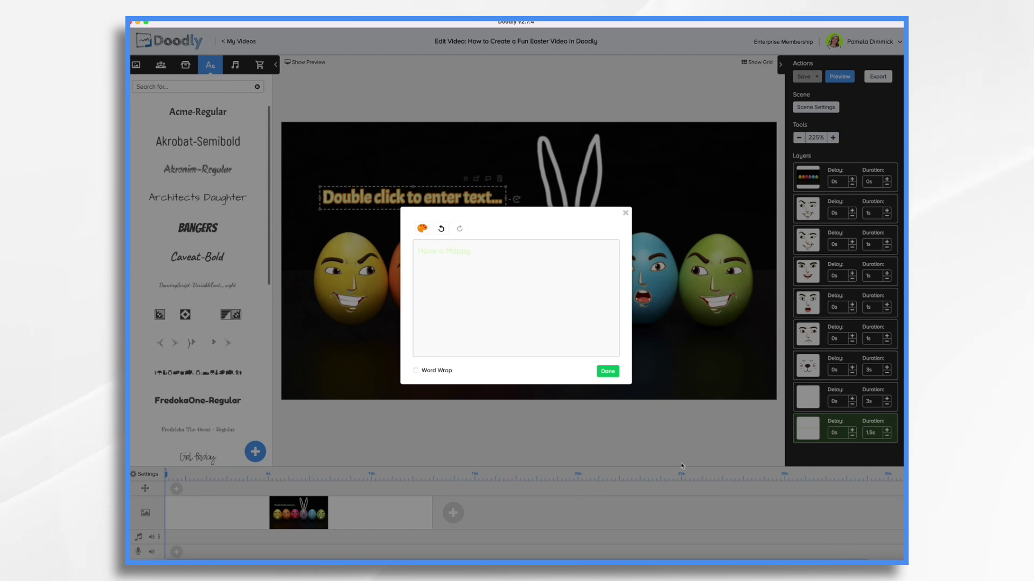
Confirm 'Have a Happy', enlarge it and move it to the upper left.
click(609, 377)
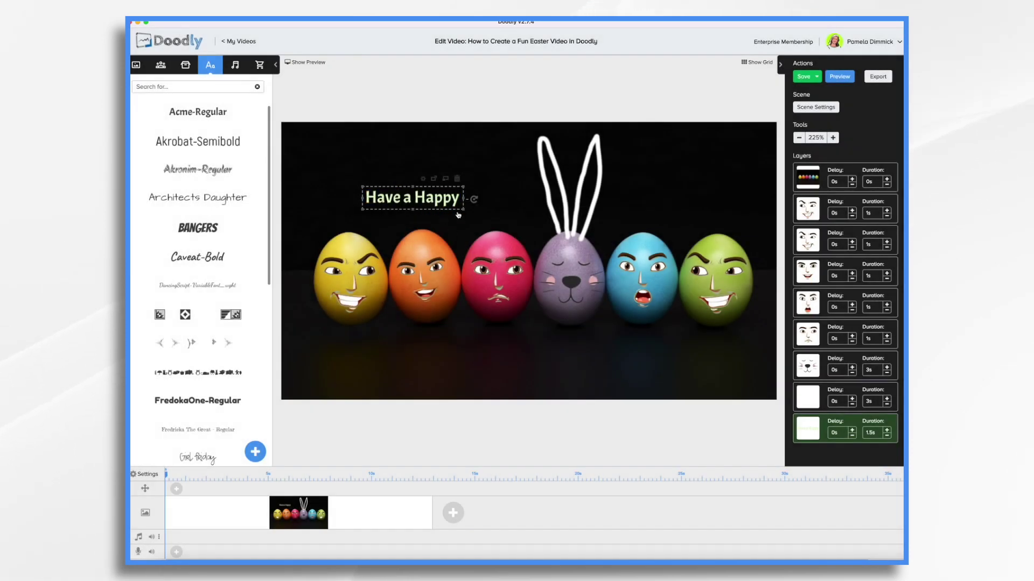
drag(464, 211, 584, 236)
drag(509, 213, 463, 192)
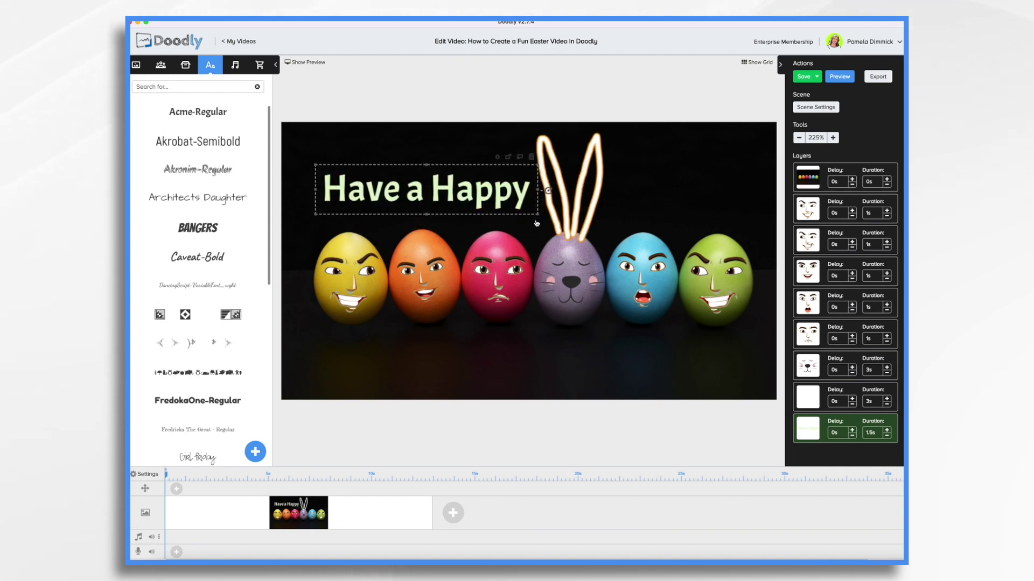
drag(537, 215, 555, 218)
drag(490, 198, 506, 196)
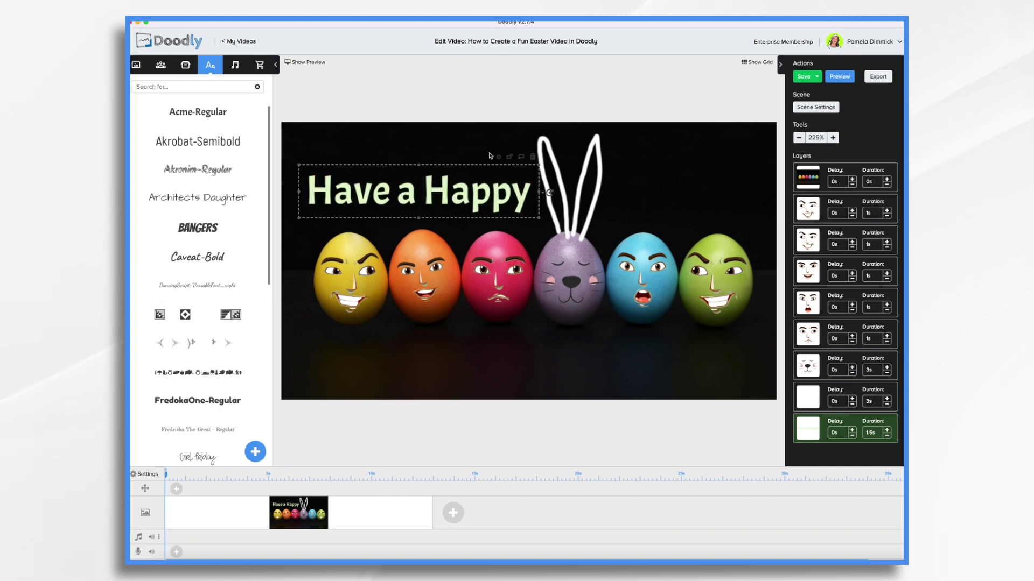
Duplicate the text, move the copy right of the bunny ears and change it to 'Easter'.
right_click(483, 196)
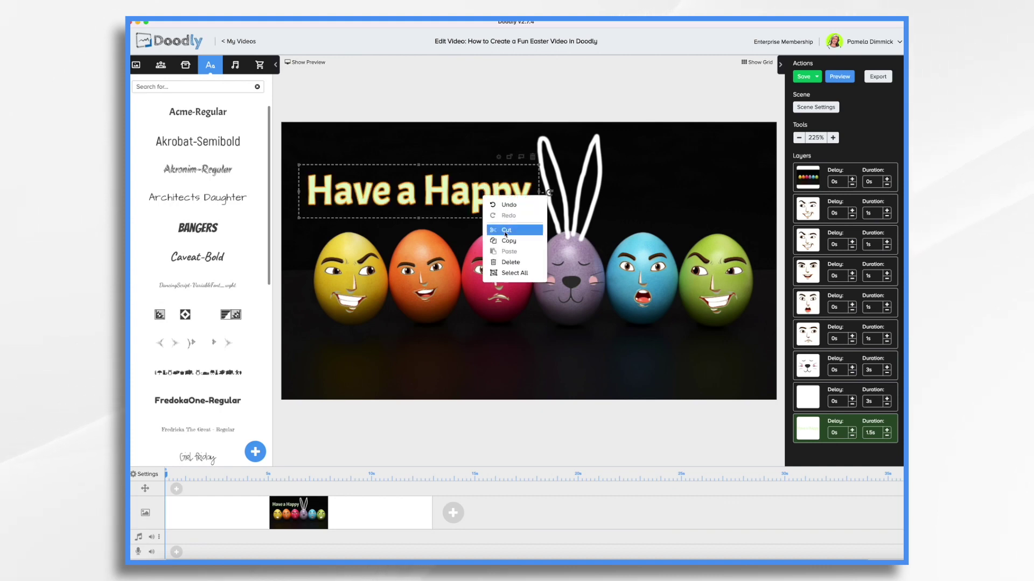
click(509, 241)
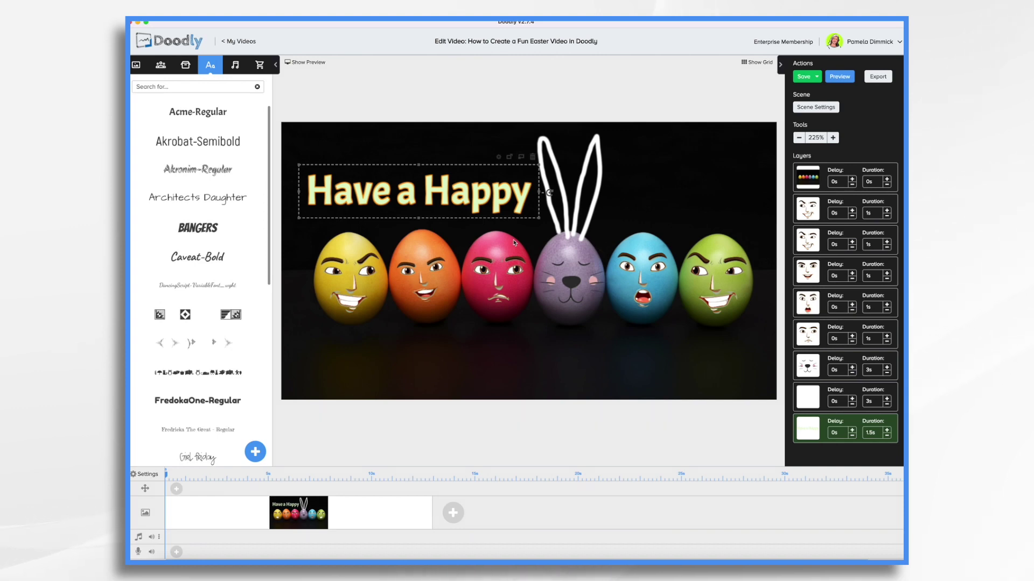
key(ctrl+v)
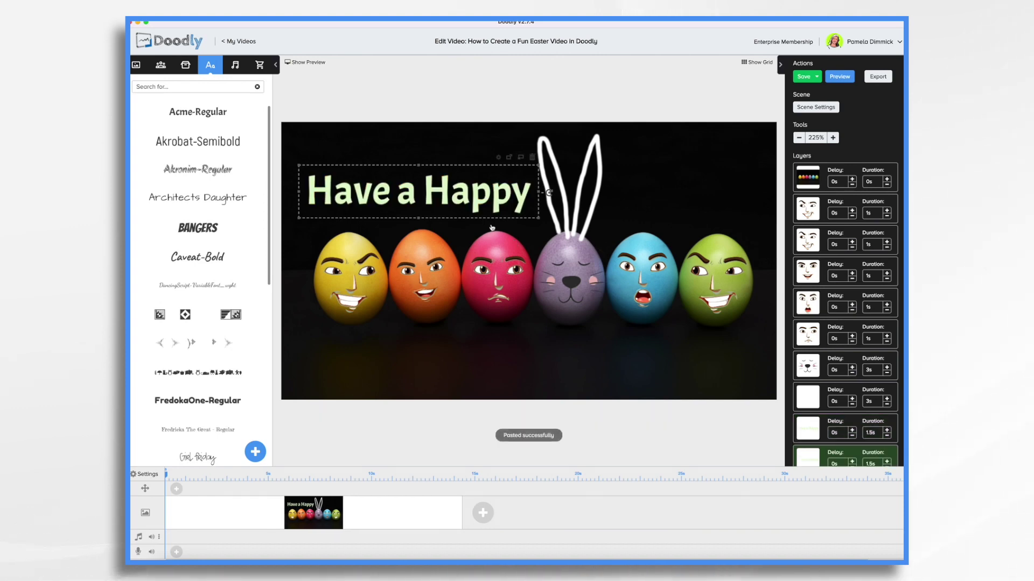
drag(480, 188, 737, 188)
double_click(669, 194)
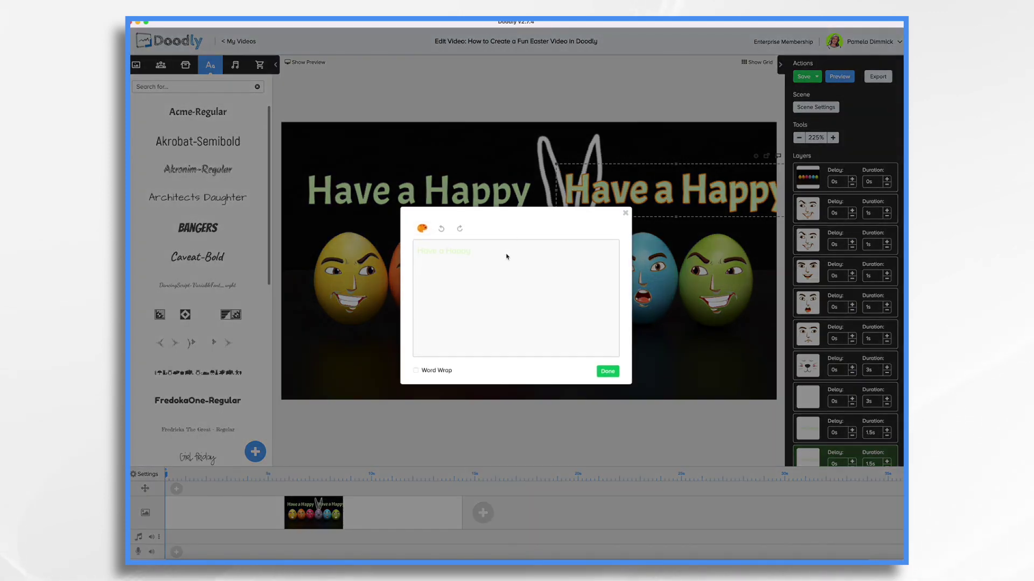
key(super+a)
text(Easter)
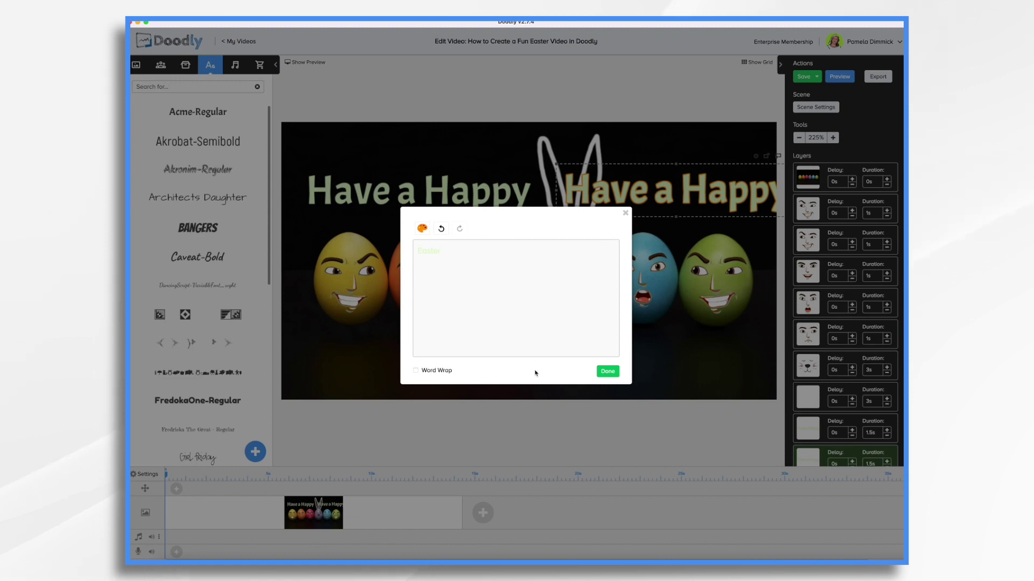
click(612, 372)
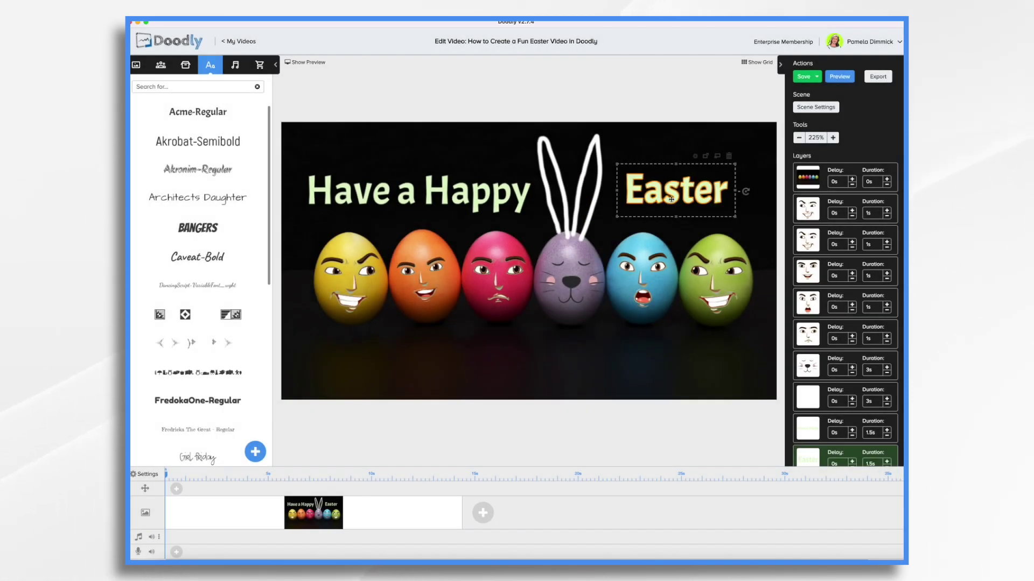
drag(672, 194, 676, 195)
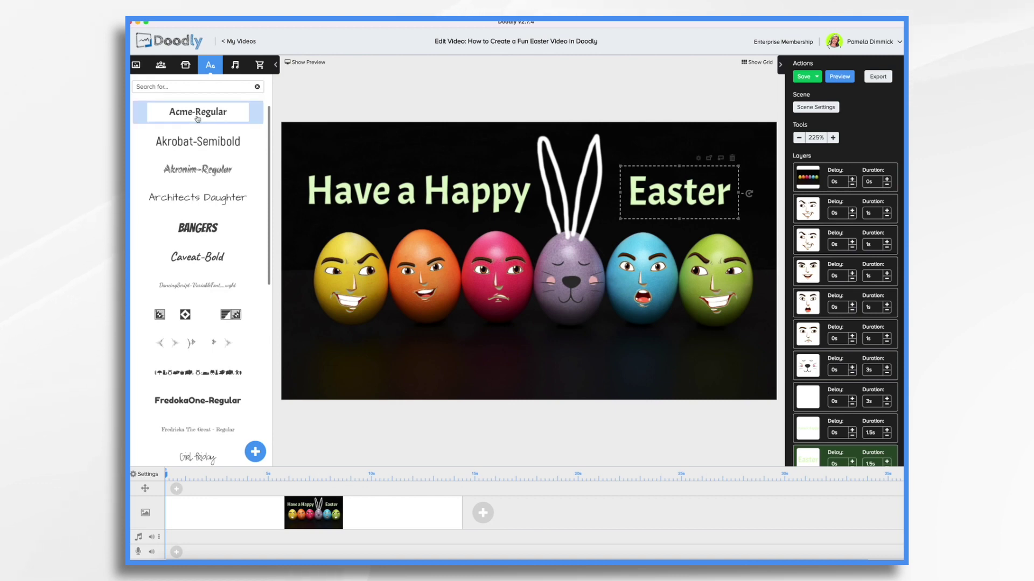
Add a new Acme-Regular text element at the lower right and start the sign-off with 'Love'.
drag(198, 113, 698, 379)
double_click(649, 375)
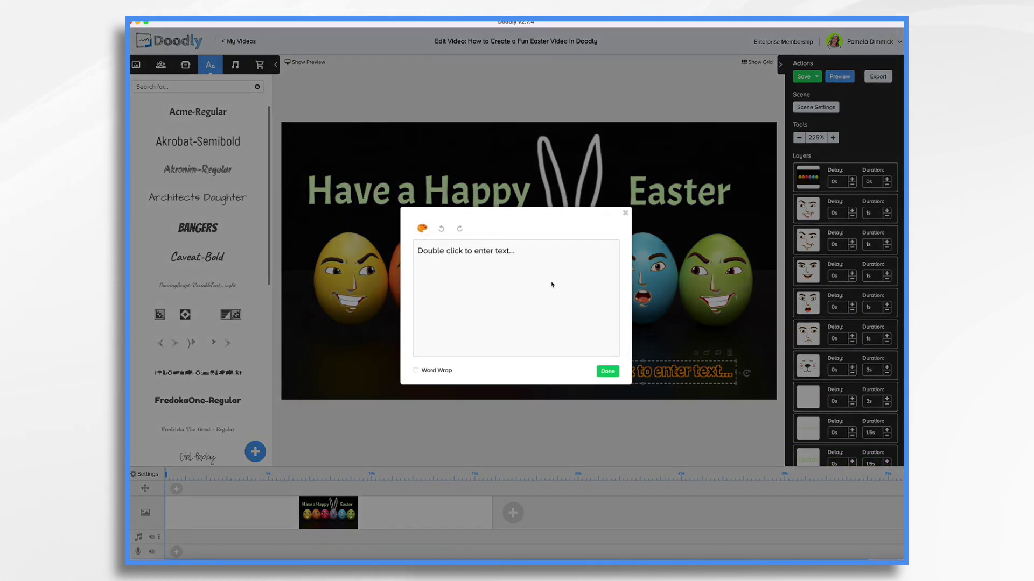
triple_click(526, 255)
text(Love, Pamela)
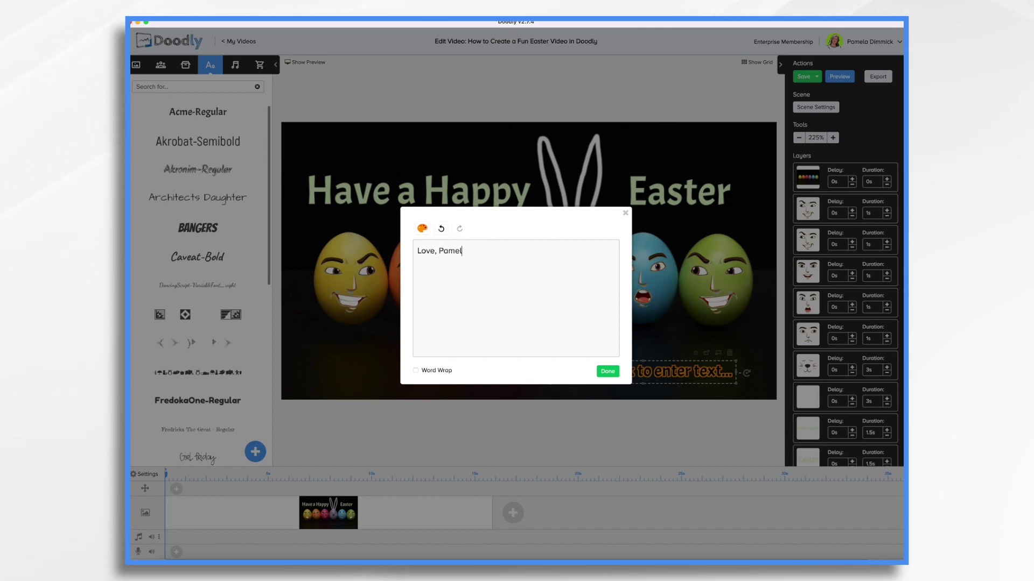
Colour the 'Love,' sign-off light pink and enlarge it in the lower-right corner below the eggs.
triple_click(525, 252)
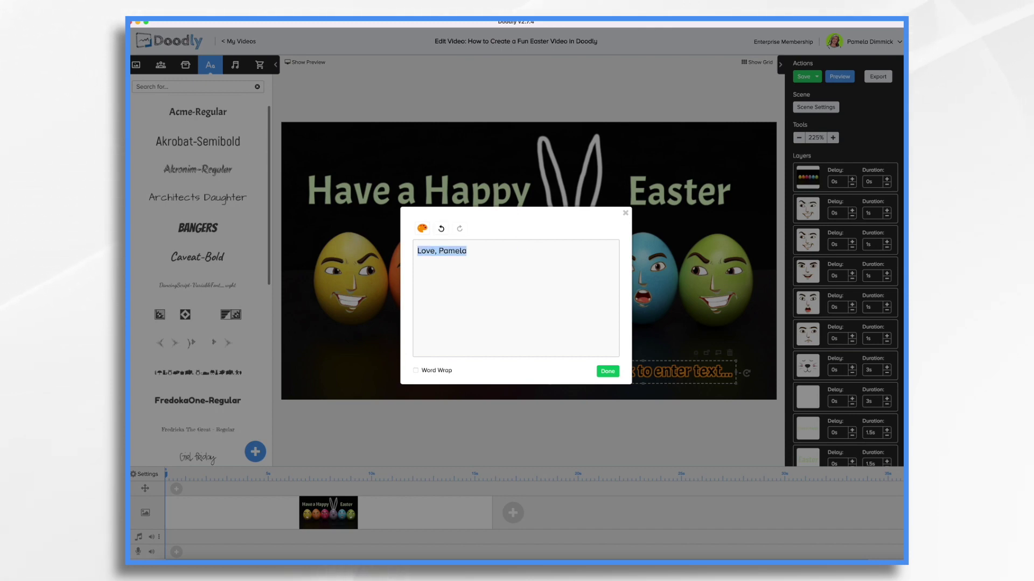
click(422, 229)
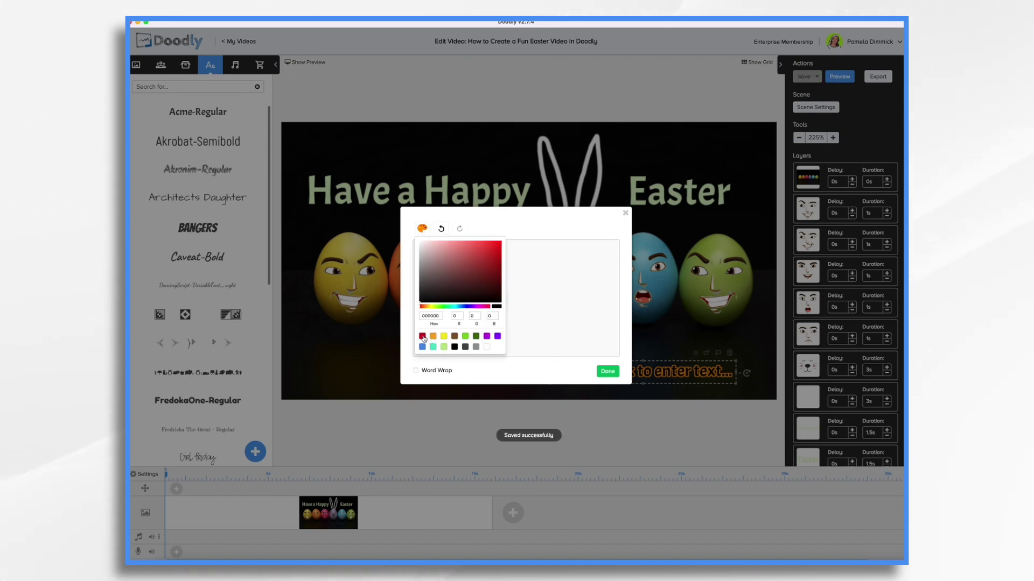
click(422, 337)
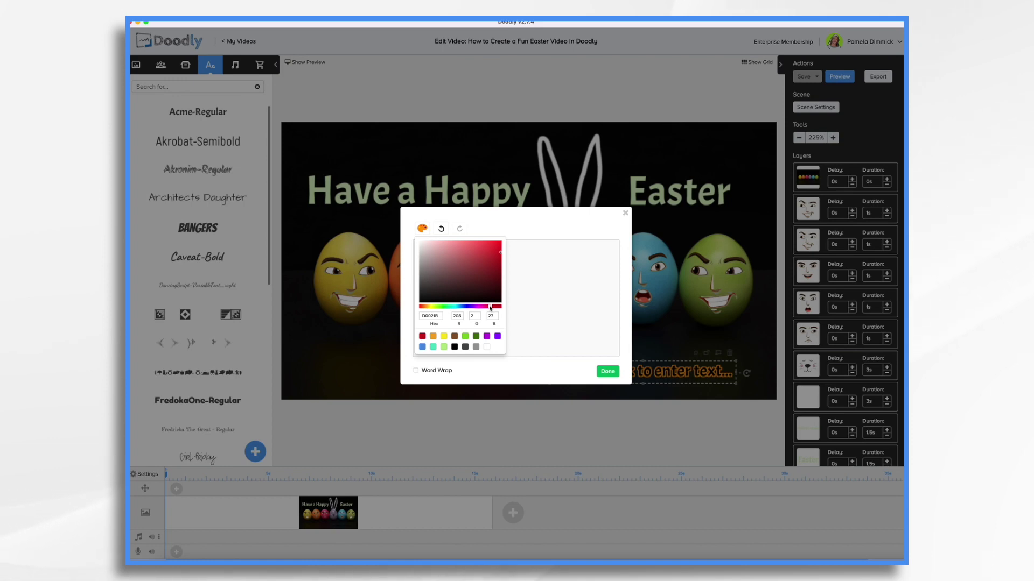
drag(487, 309, 481, 310)
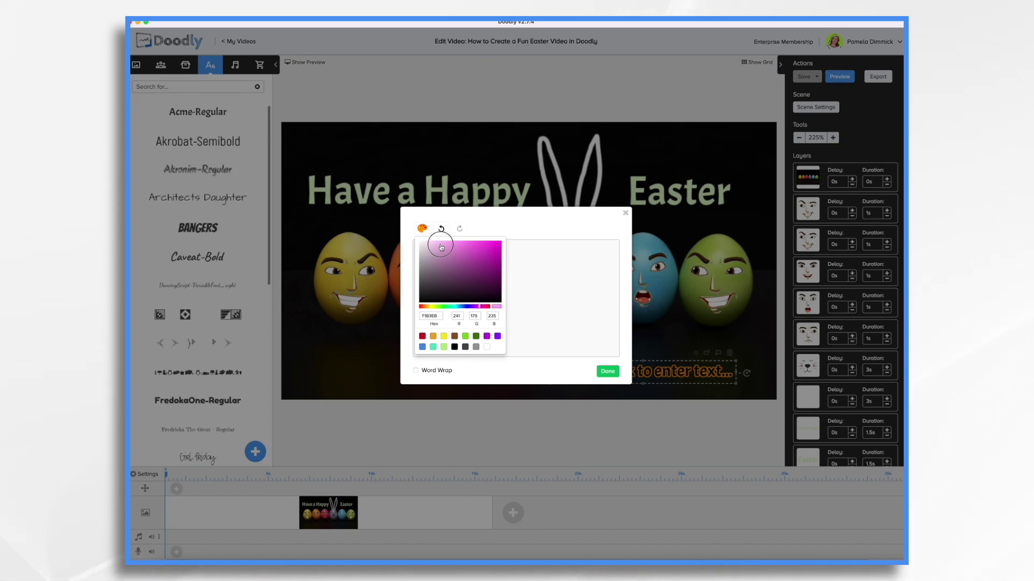
drag(440, 247, 430, 241)
click(572, 369)
click(608, 371)
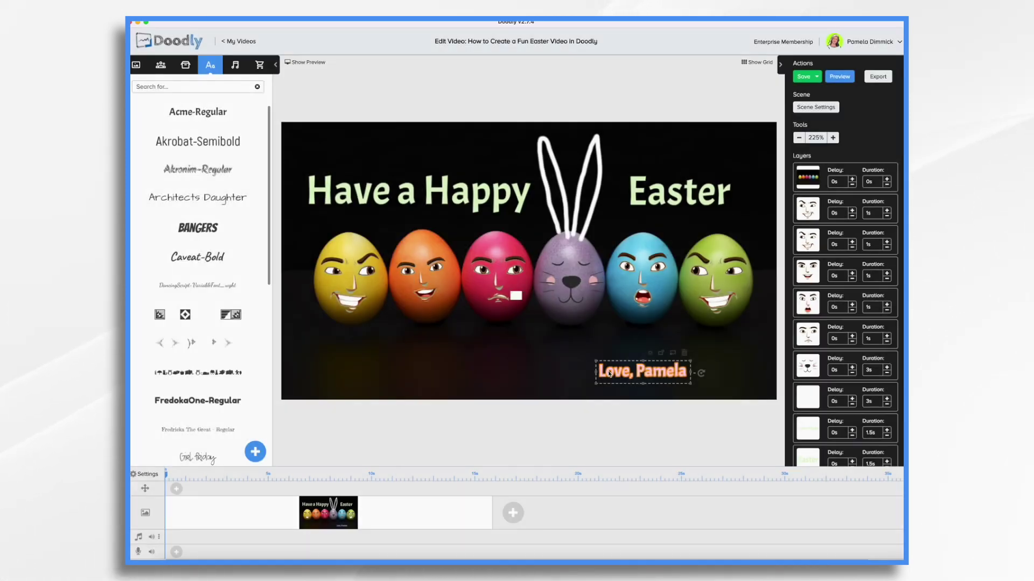
drag(693, 386, 707, 367)
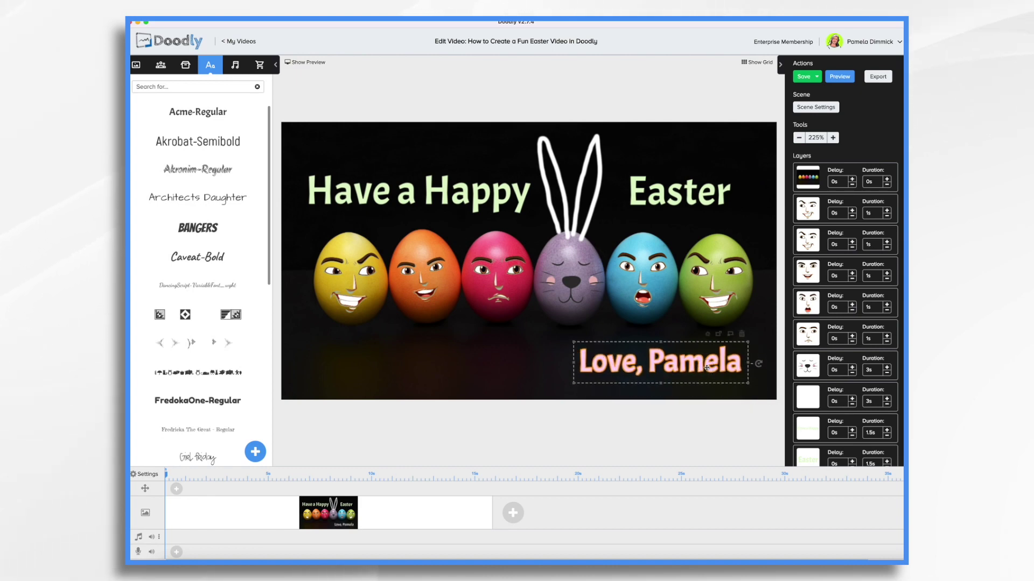
Cut the bunny ears and bunny face layer durations from 3 to 1.5 seconds.
click(826, 110)
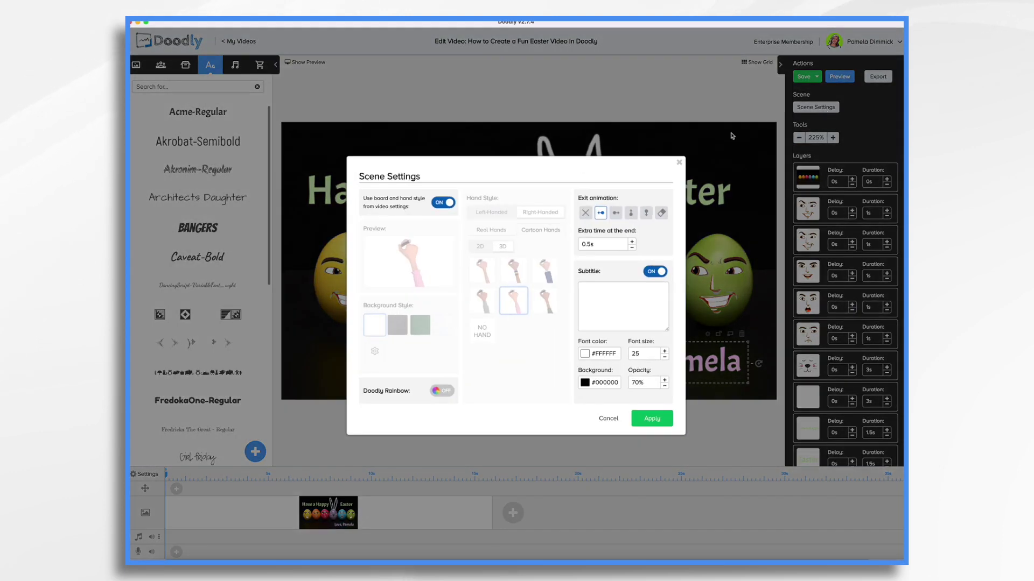
click(652, 421)
scroll(857, 376, down, 2)
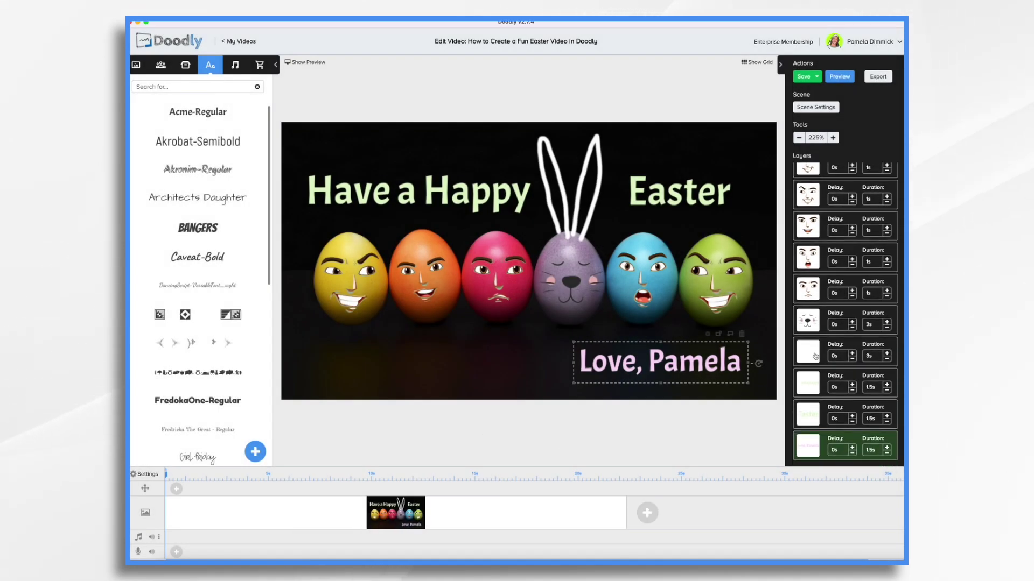
click(815, 356)
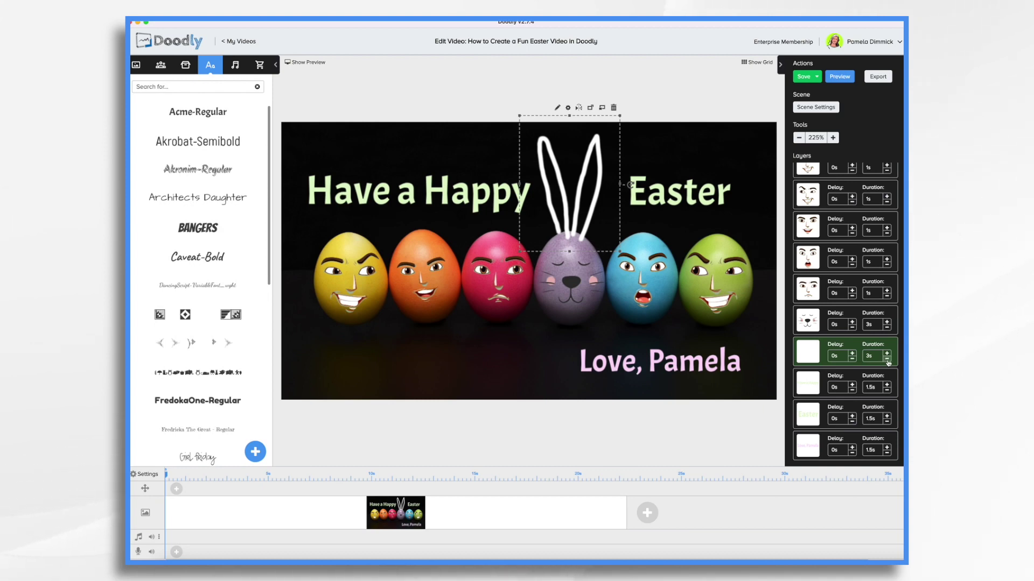
click(886, 359)
click(887, 359)
click(887, 359)
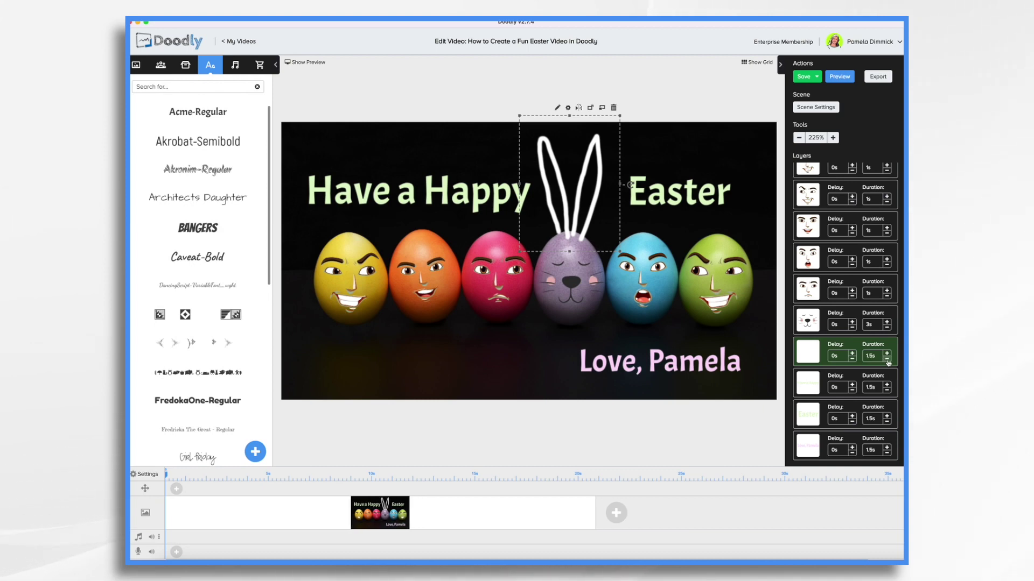
click(887, 328)
click(887, 328)
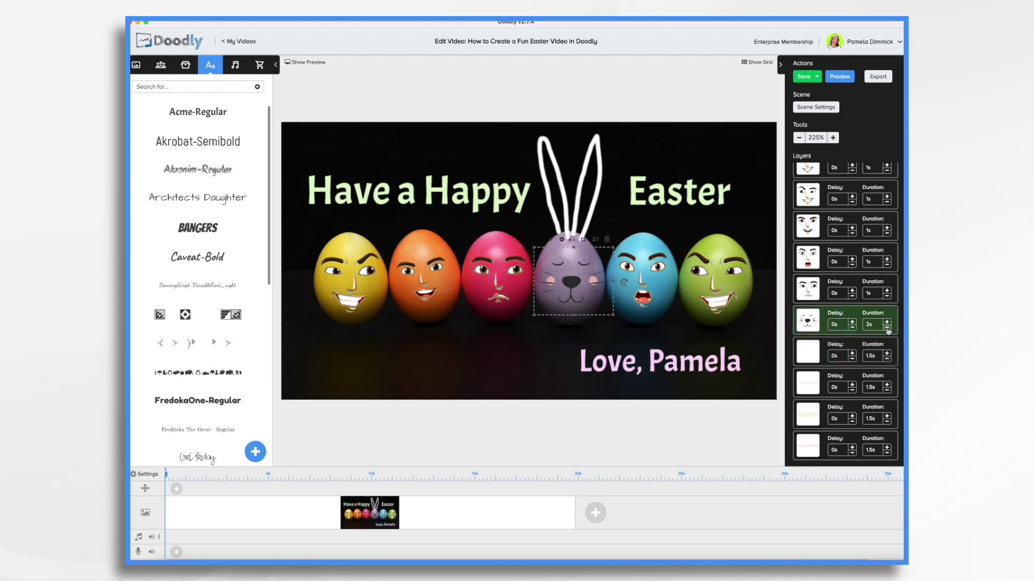
click(887, 328)
click(812, 357)
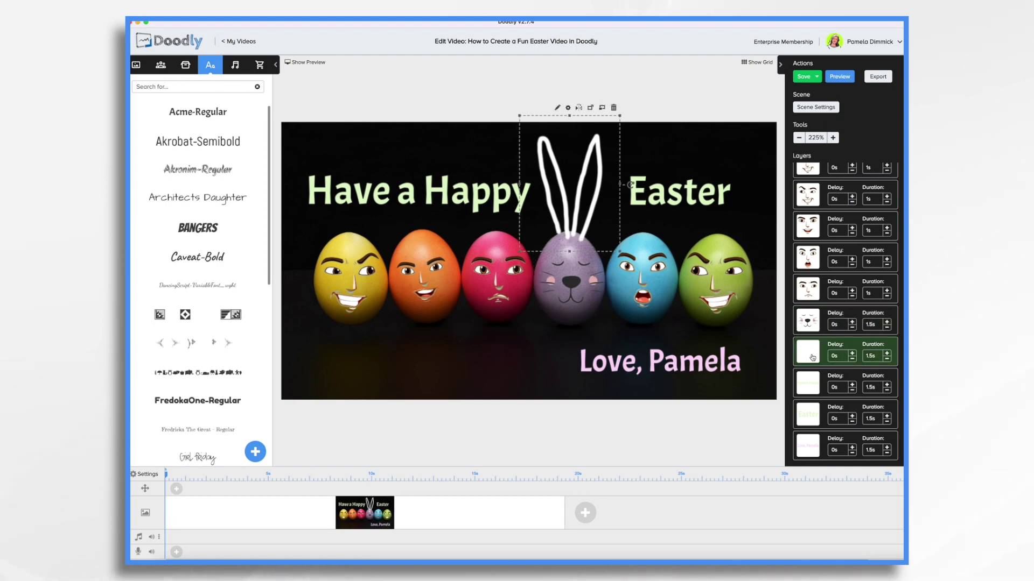
Open the Bunny Ears asset, set a black background, and start a thicker reveal path up the left ear.
click(558, 109)
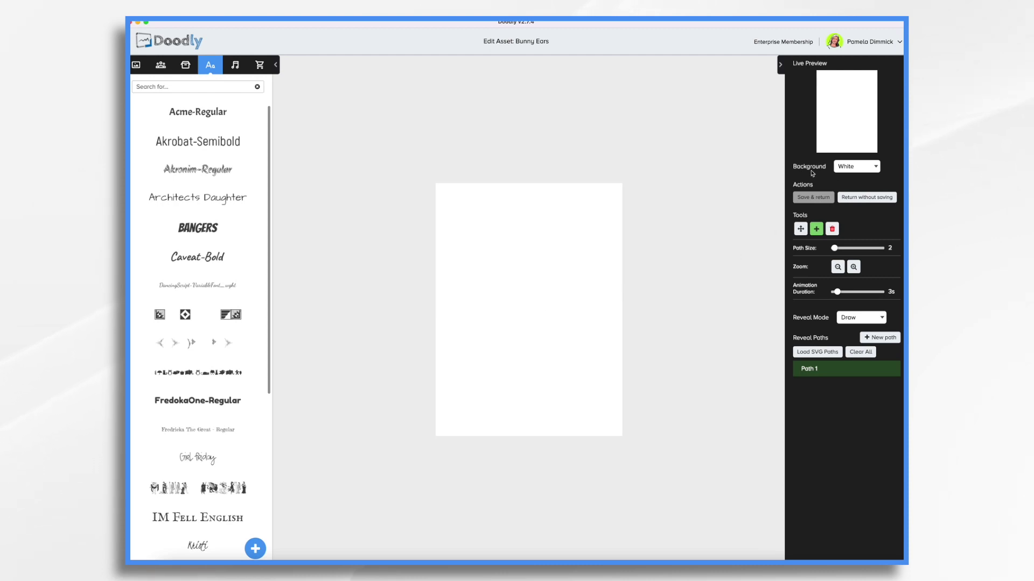
click(865, 168)
click(855, 176)
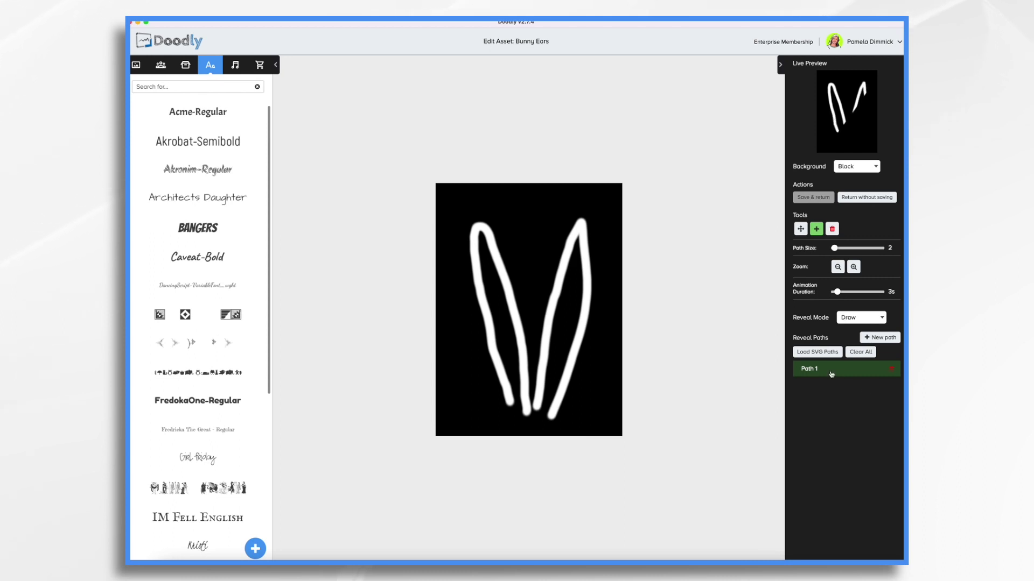
click(510, 405)
click(495, 362)
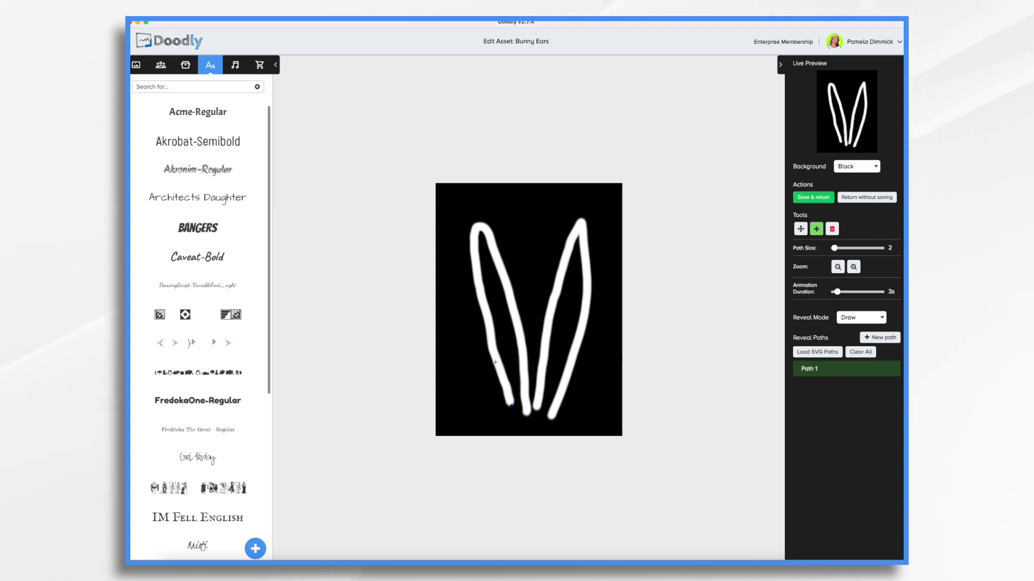
click(485, 308)
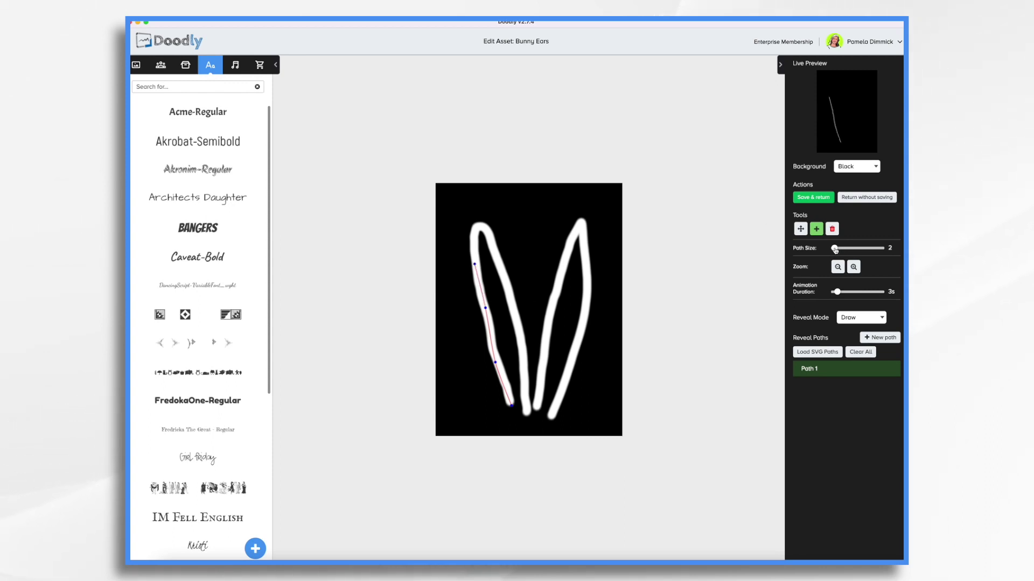
drag(835, 250, 847, 252)
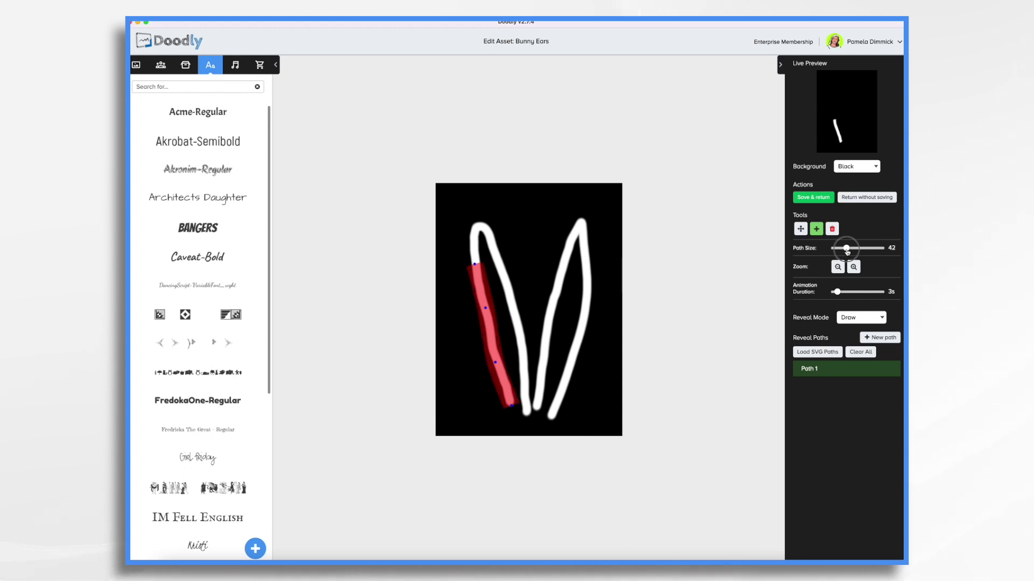
Continue the reveal path around the left ear tip and down its inner edge to the base.
click(470, 239)
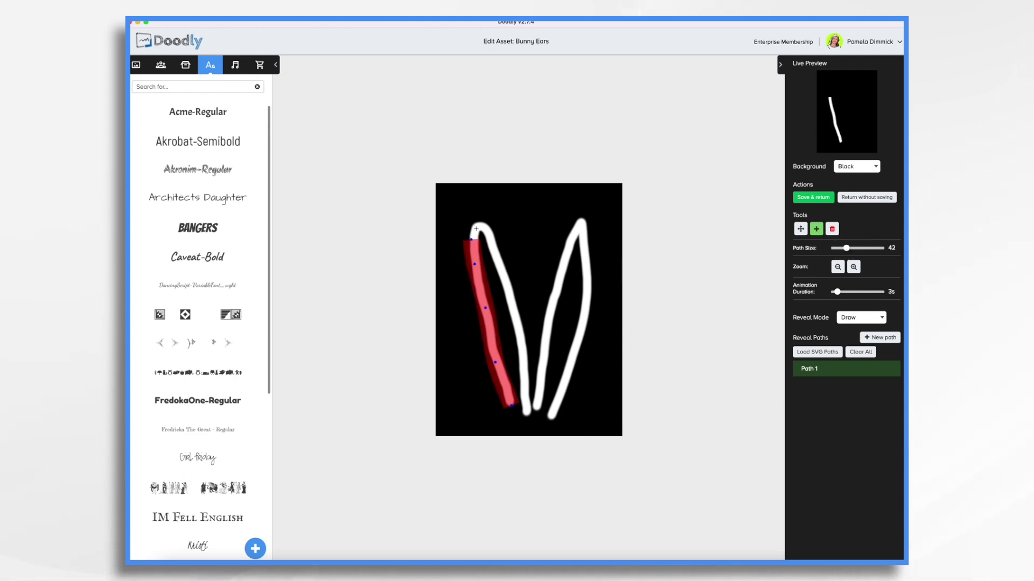
click(496, 264)
click(504, 281)
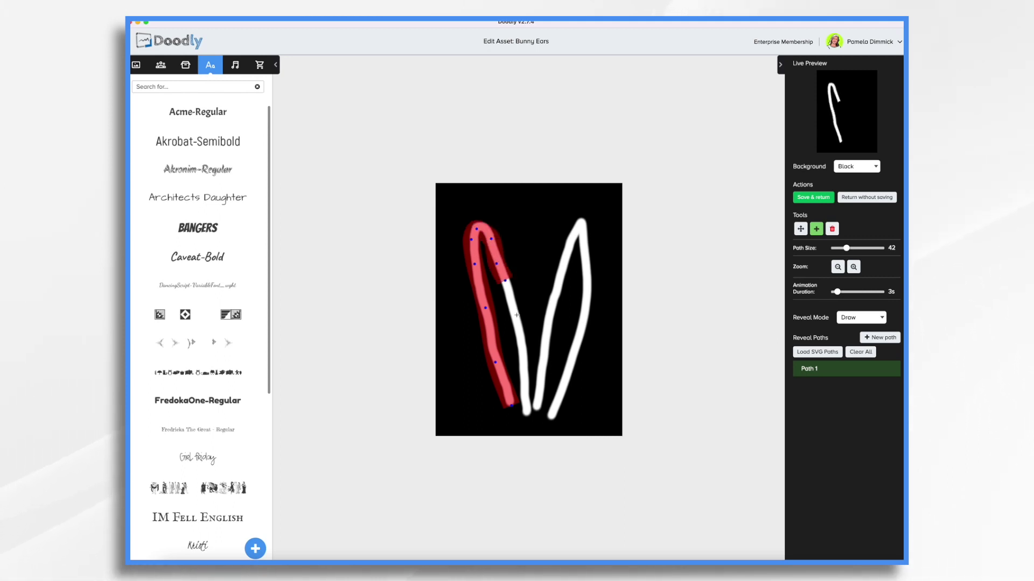
click(516, 315)
click(521, 346)
click(525, 401)
click(525, 421)
Trace the reveal path up and around the right ear, then save and return to the scene.
click(538, 384)
click(545, 319)
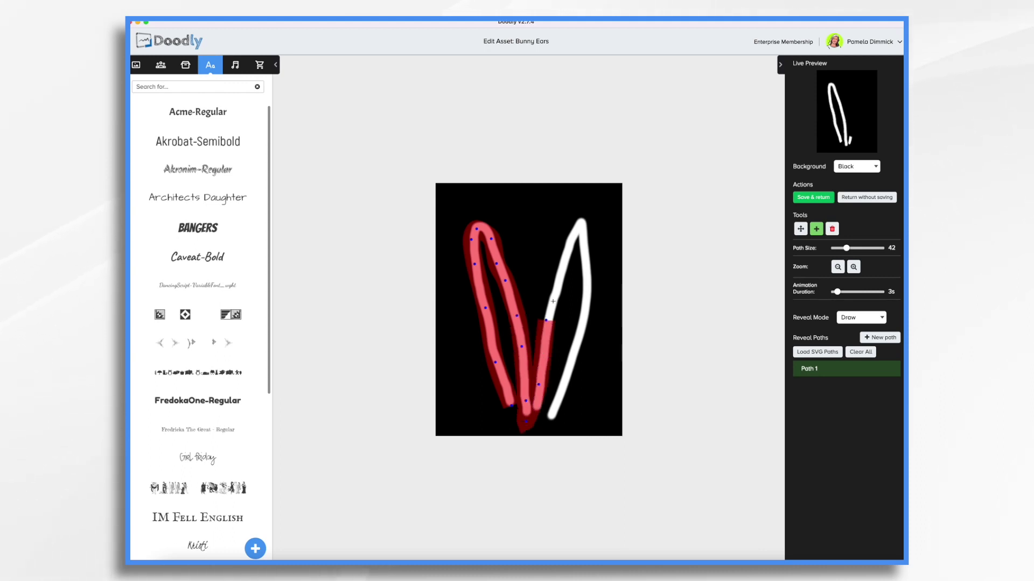
click(562, 270)
click(578, 228)
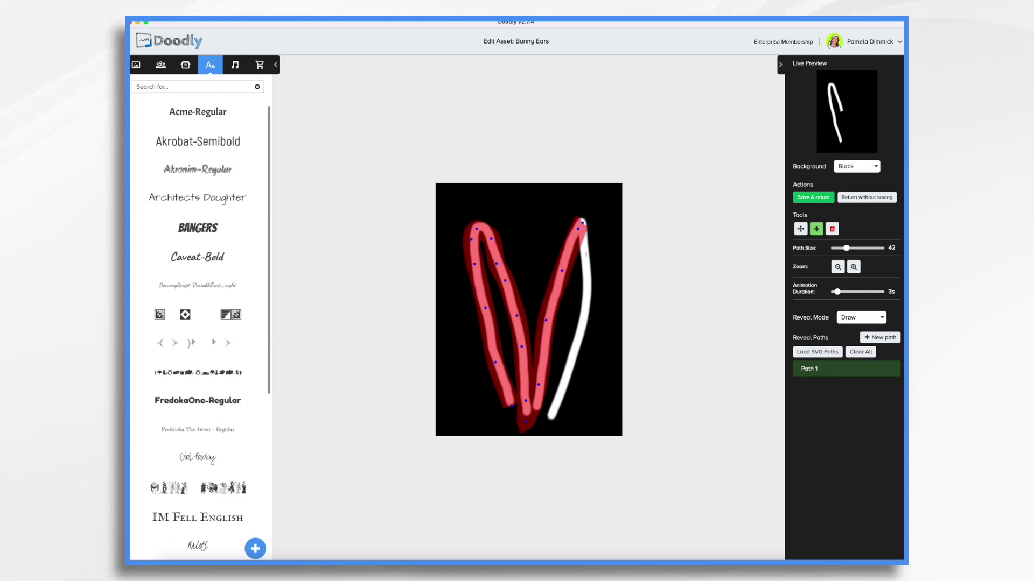
click(586, 254)
click(585, 308)
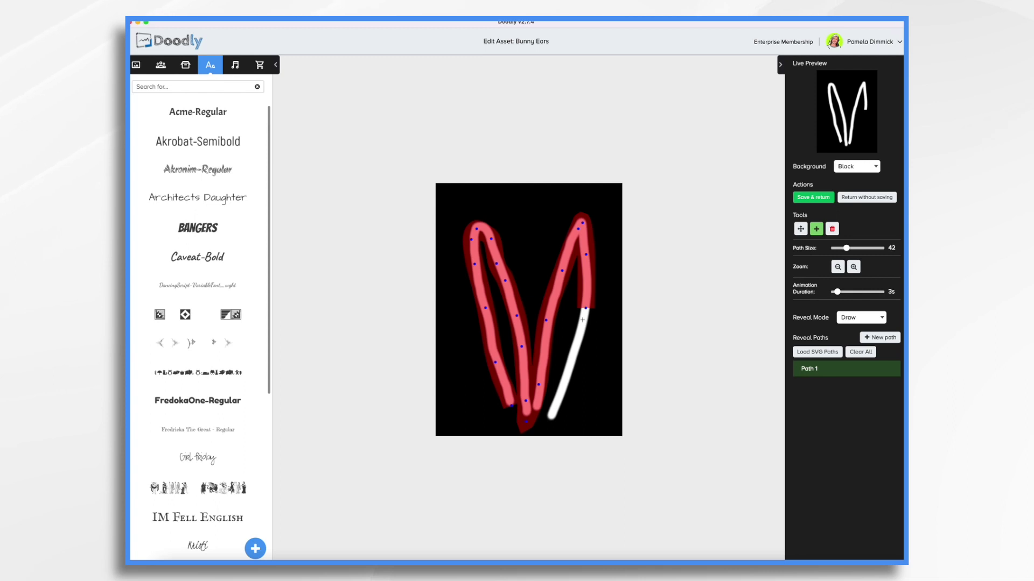
click(568, 369)
click(548, 421)
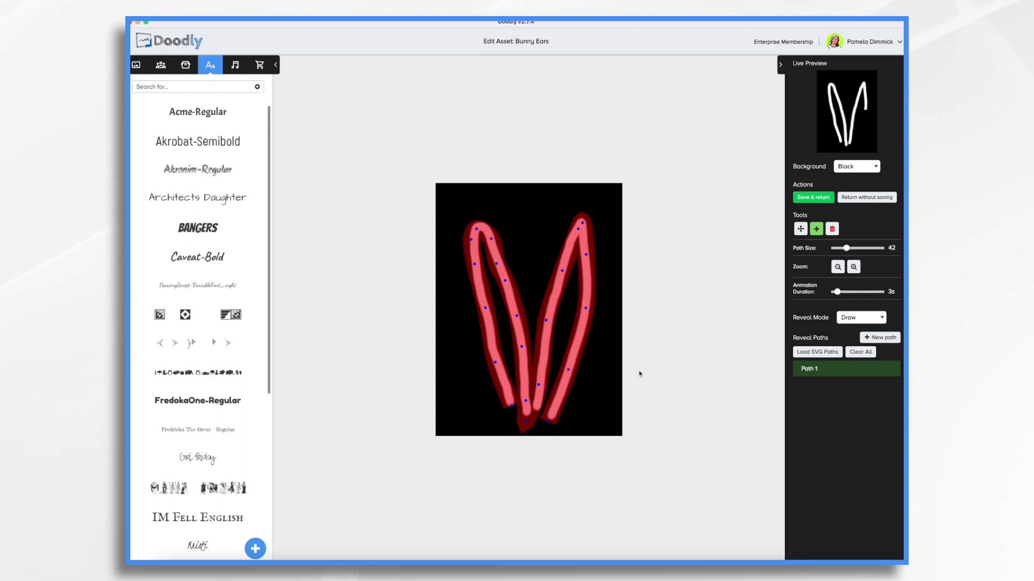
click(817, 198)
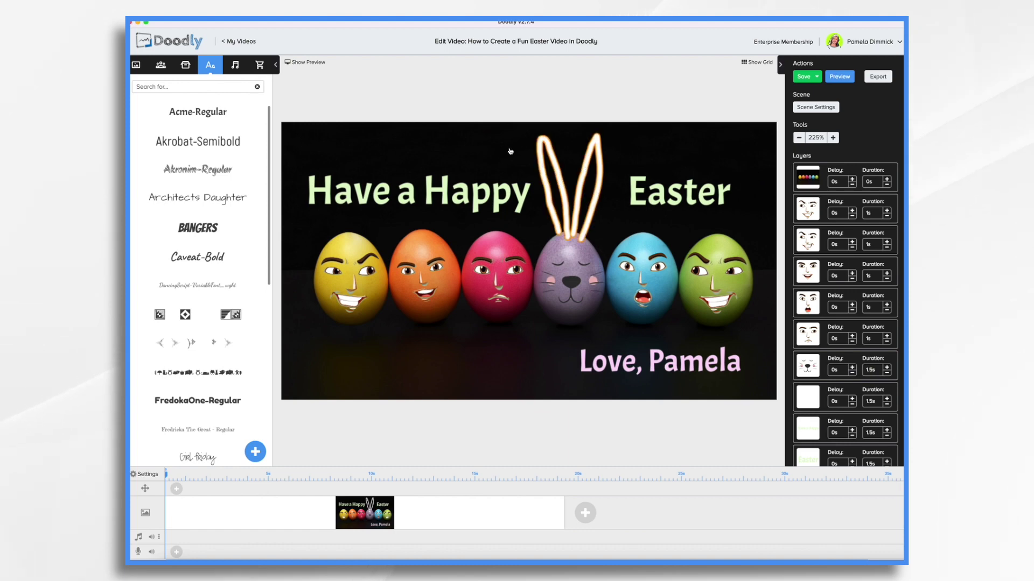
click(146, 476)
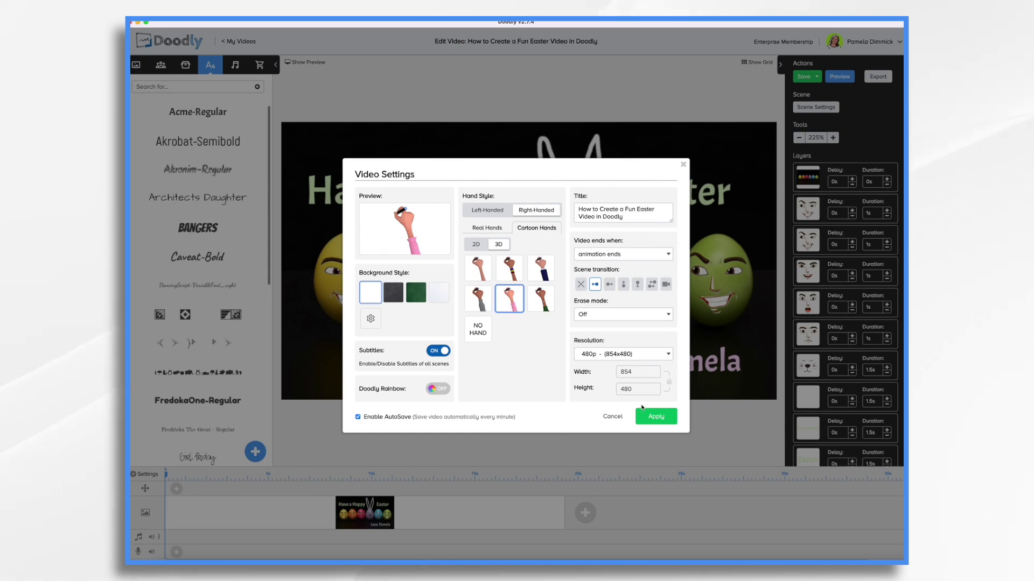
click(656, 417)
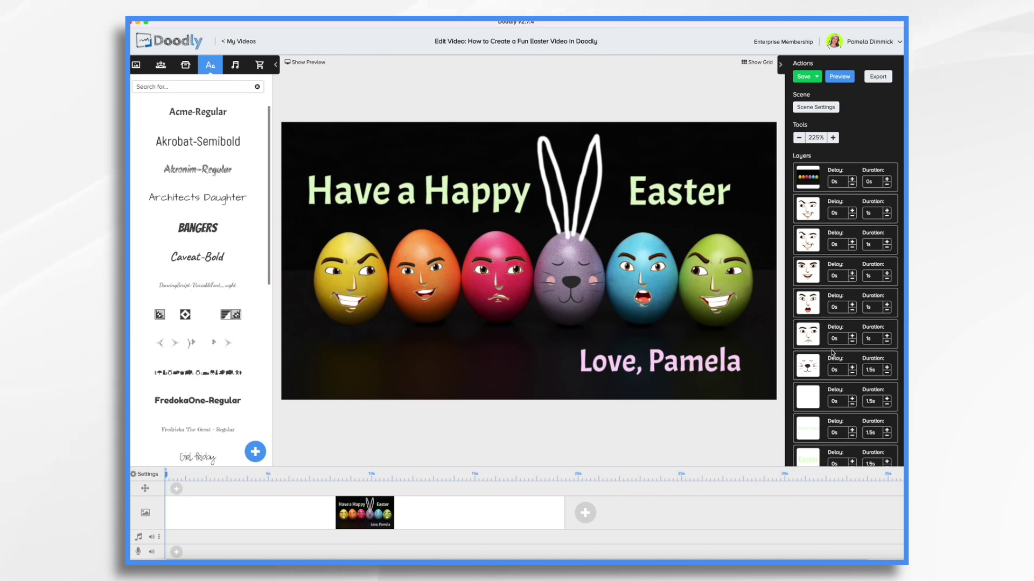
Give the bunny ears, 'Have a Happy' and 'Easter' 0.5s delays and the sign-off 1.5s.
scroll(833, 352, down, 2)
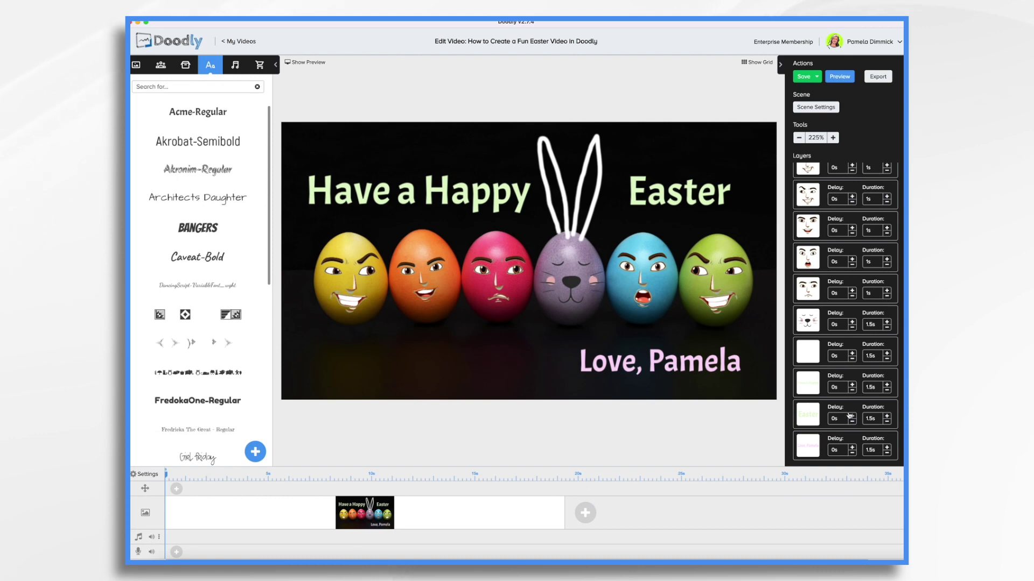
click(851, 353)
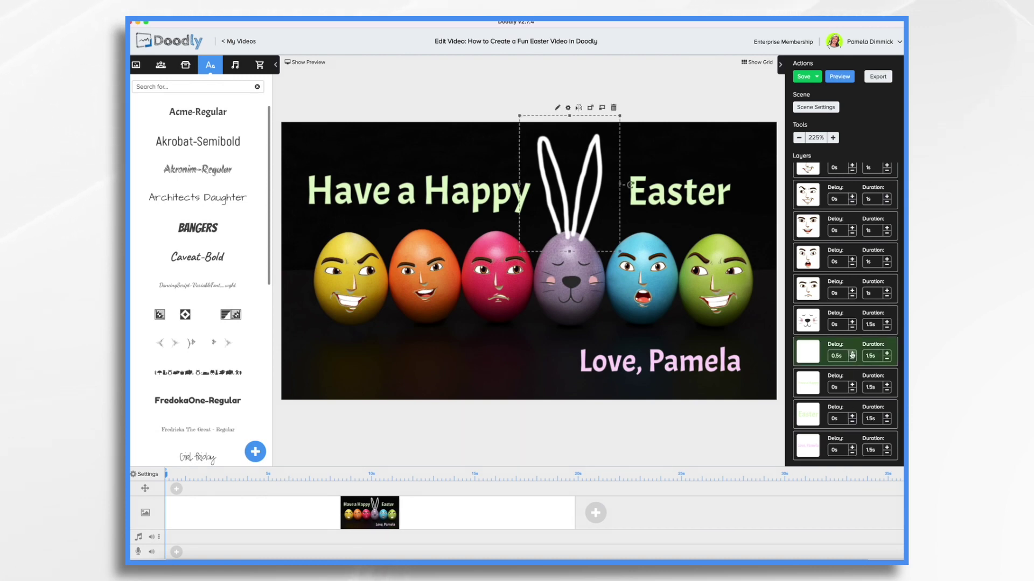
click(852, 385)
click(852, 416)
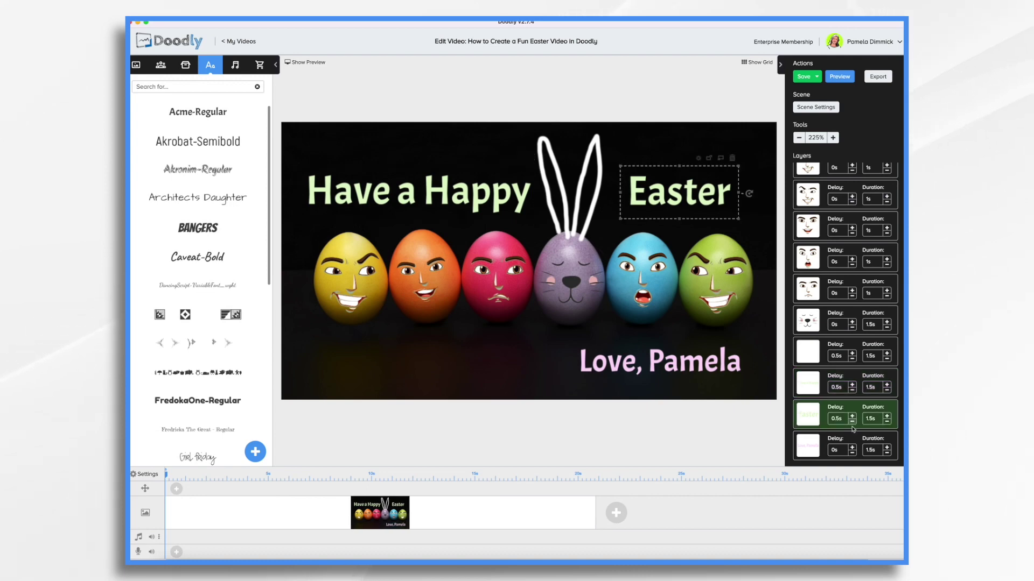
click(852, 447)
click(851, 447)
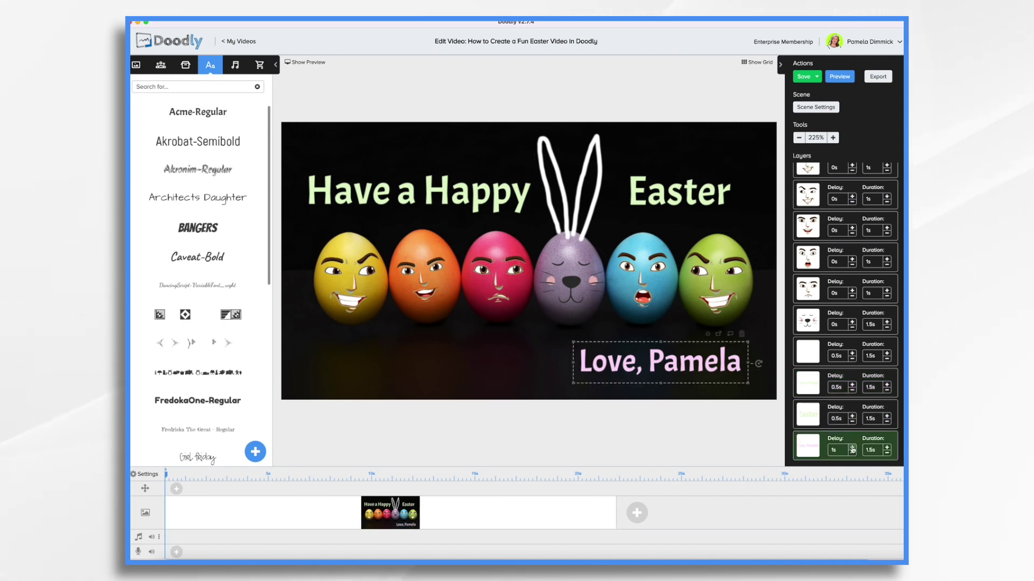
click(852, 447)
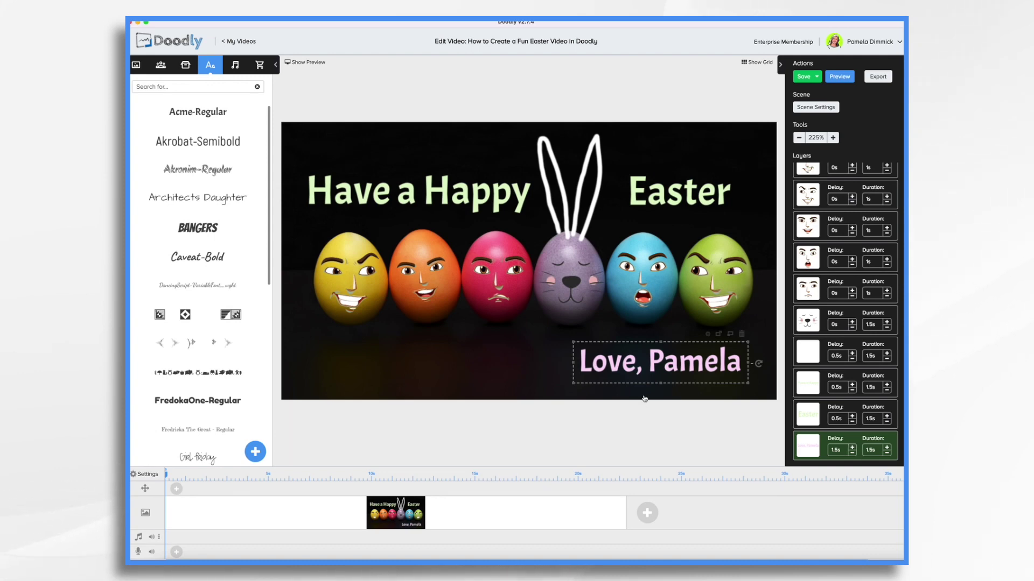
Preview the Easter scene to watch the eggs, bunny ears and greeting draw in.
click(843, 77)
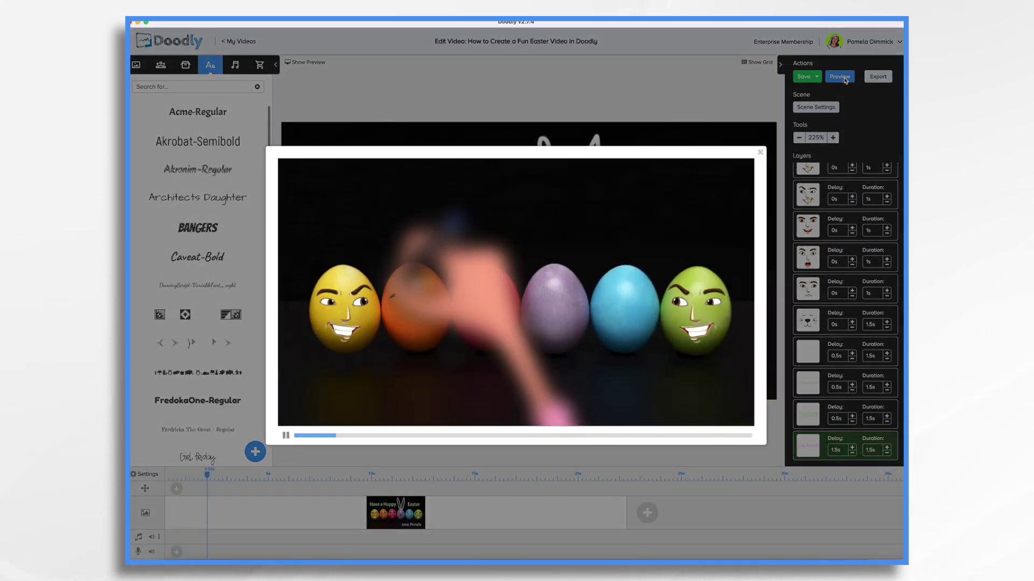